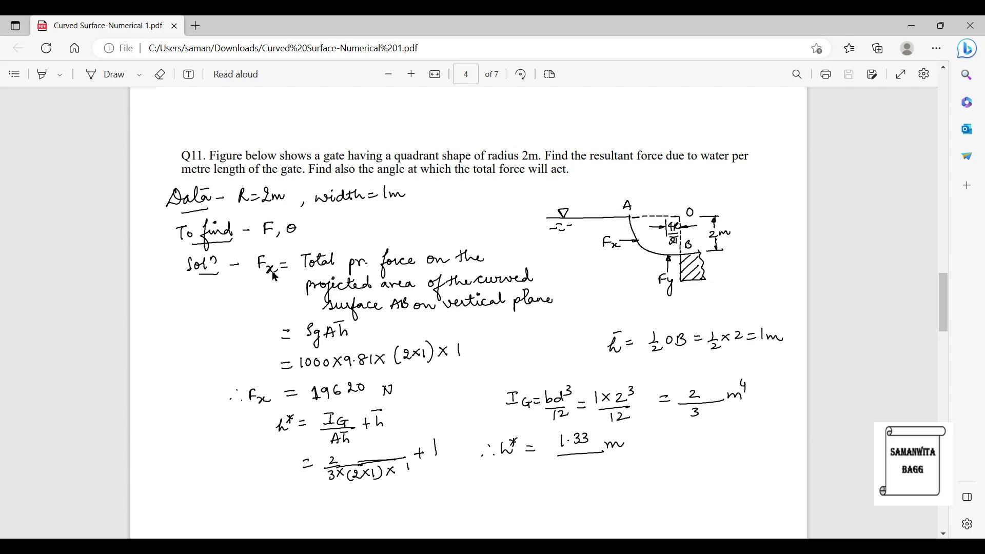
Step: Add a Static Structural system to the project and create its Geometry in a new DesignModeler session
scroll(416, 295, down, 4)
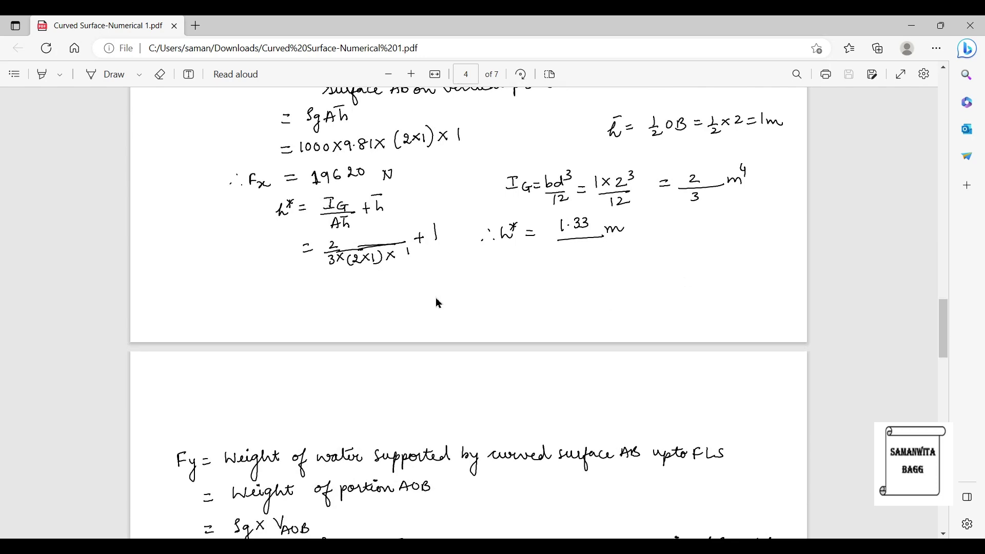
scroll(436, 303, down, 5)
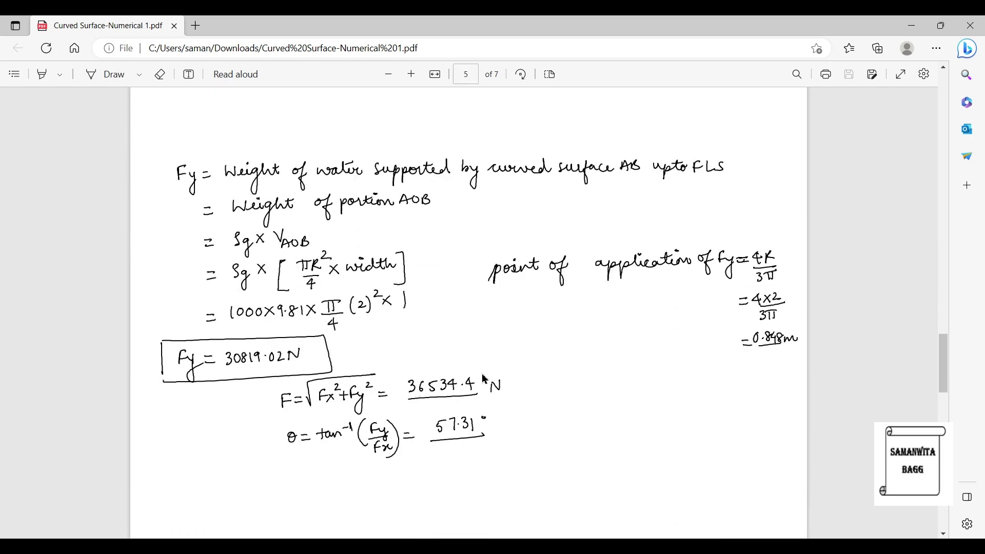
scroll(423, 367, up, 7)
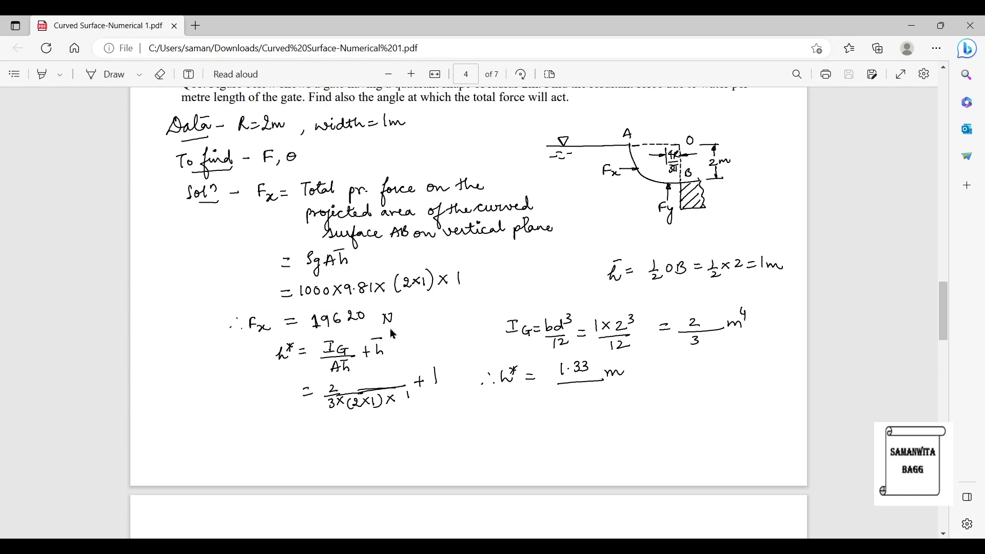
scroll(418, 433, down, 5)
scroll(417, 434, down, 1)
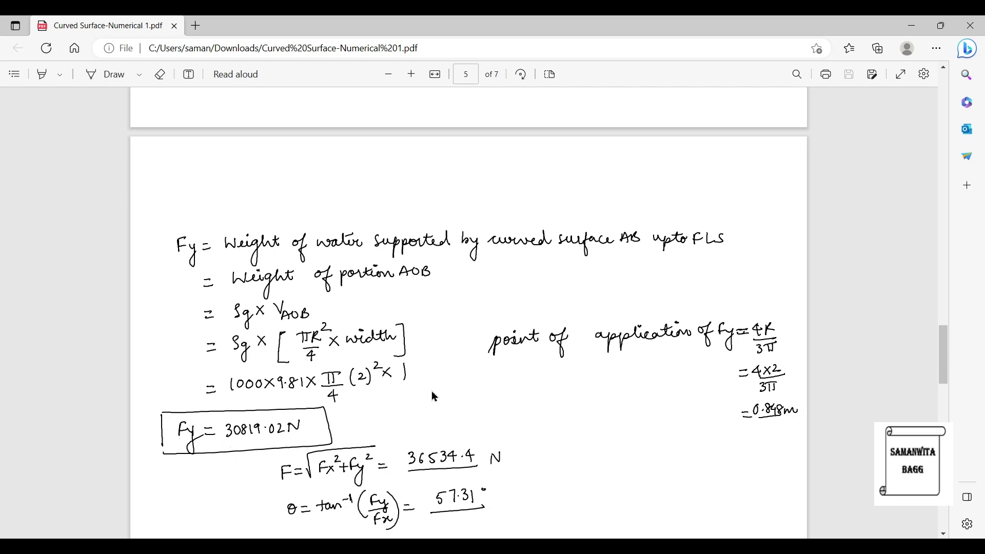
scroll(433, 398, up, 7)
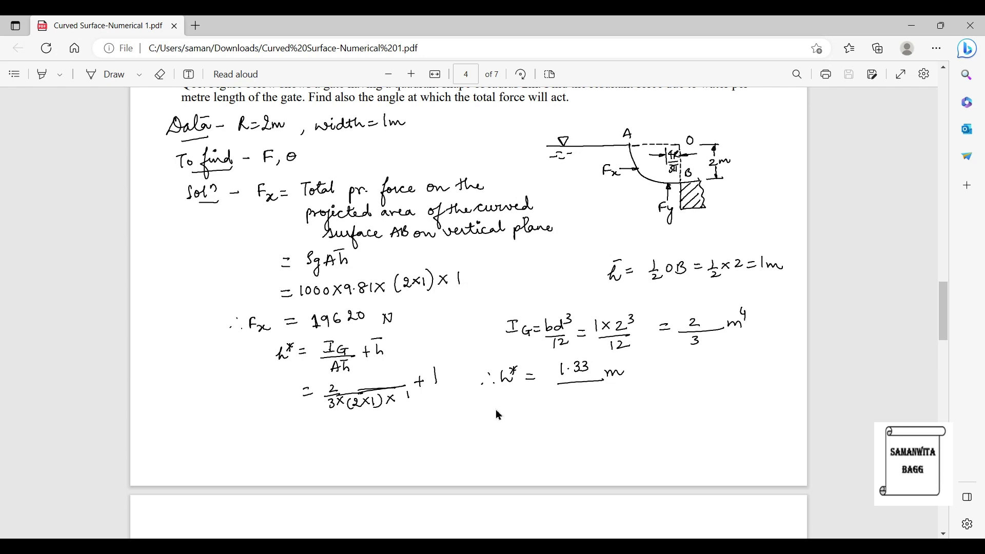
click(621, 490)
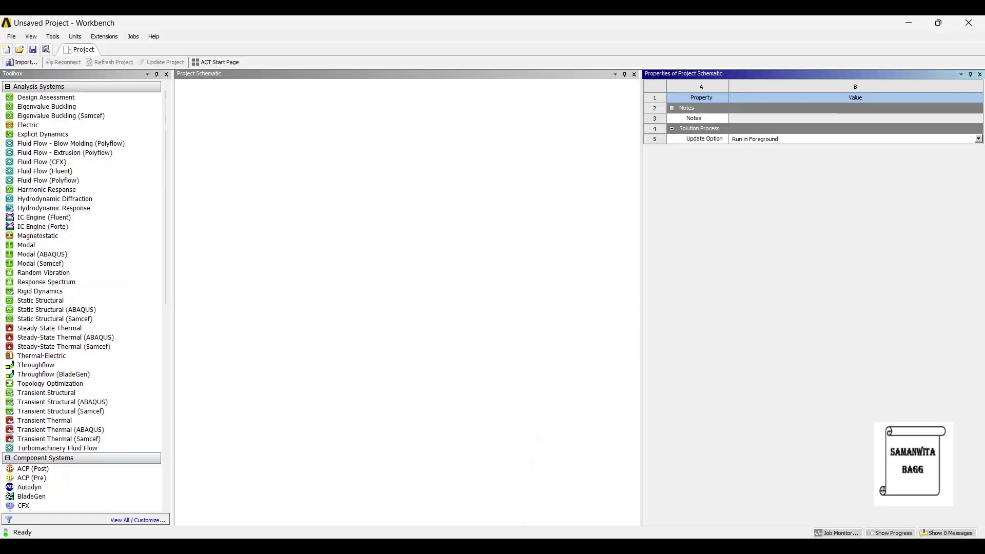
double_click(70, 301)
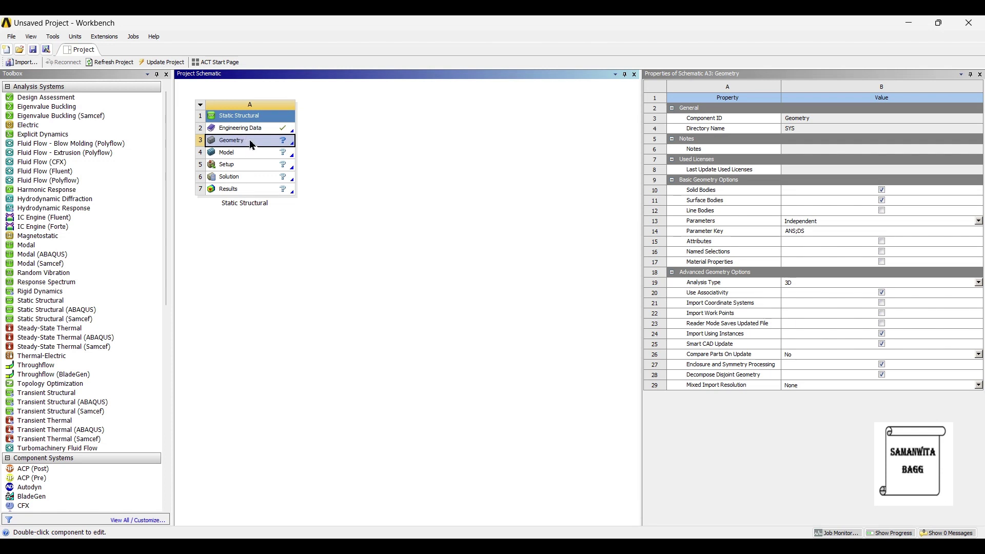
right_click(250, 139)
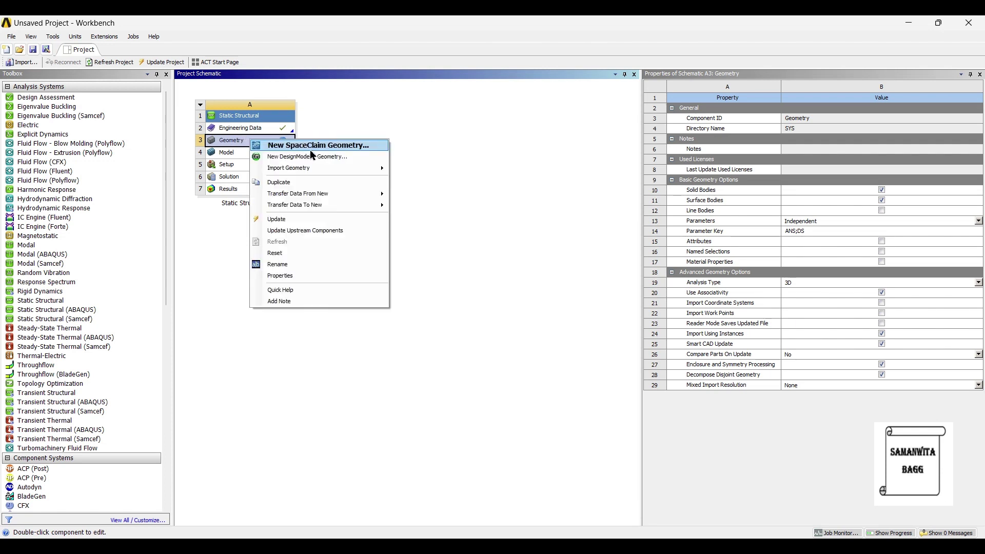
click(311, 158)
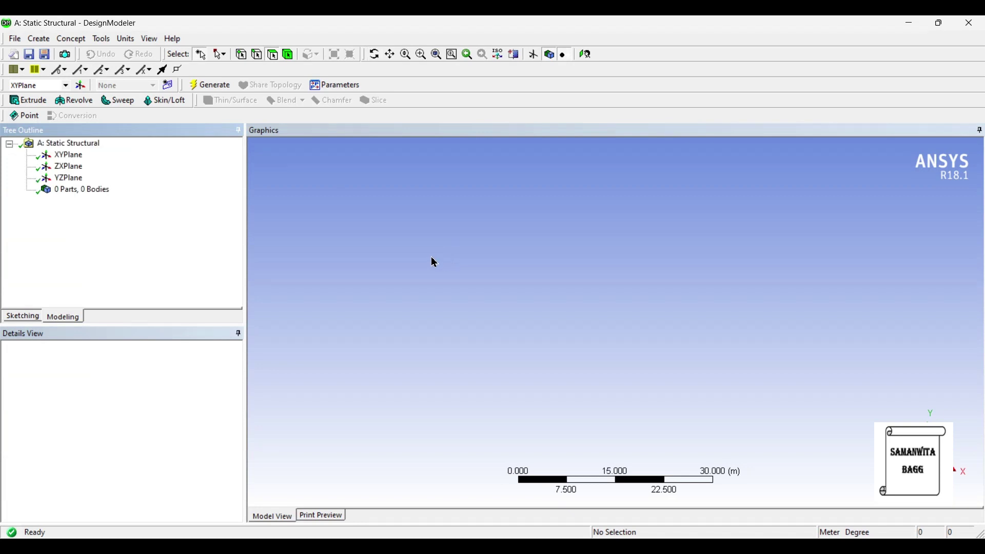
Step: Check the length units, then look straight onto the XYPlane and enter sketching mode
click(127, 39)
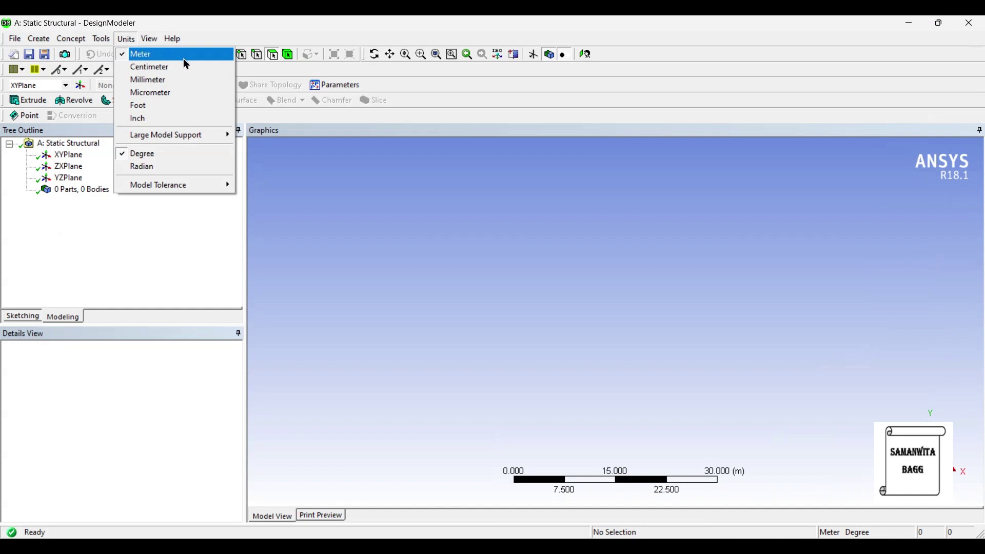
click(261, 208)
click(71, 156)
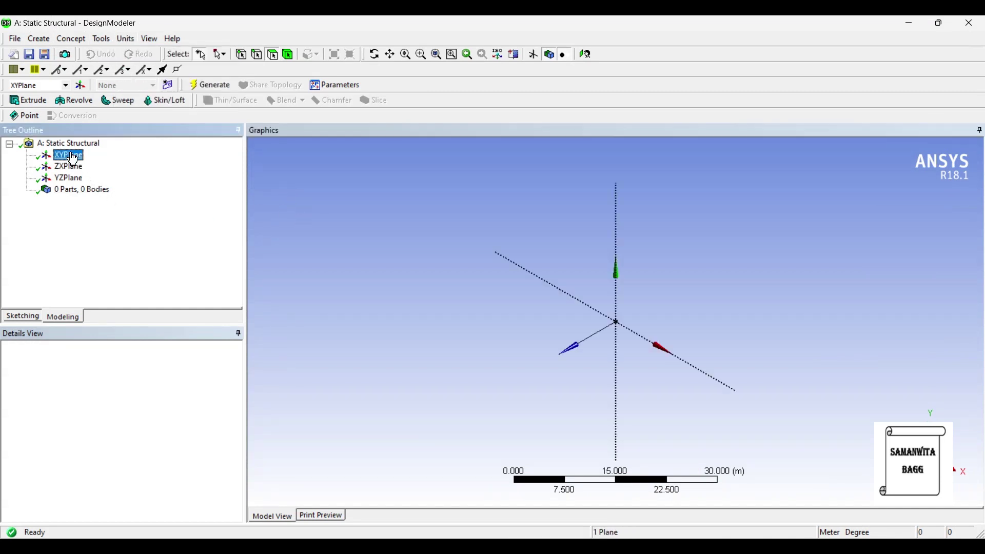
click(585, 54)
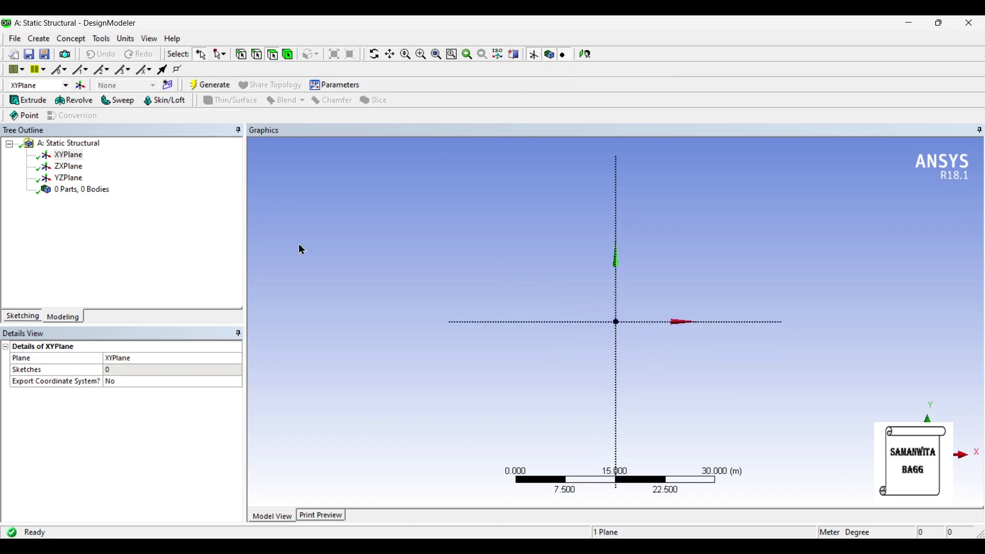
click(26, 317)
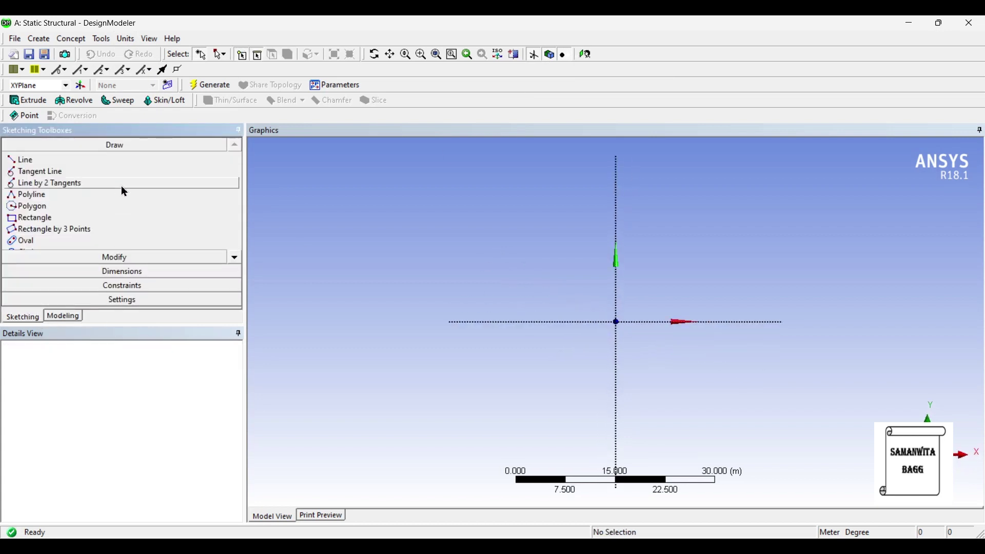
click(235, 259)
click(235, 259)
click(235, 259)
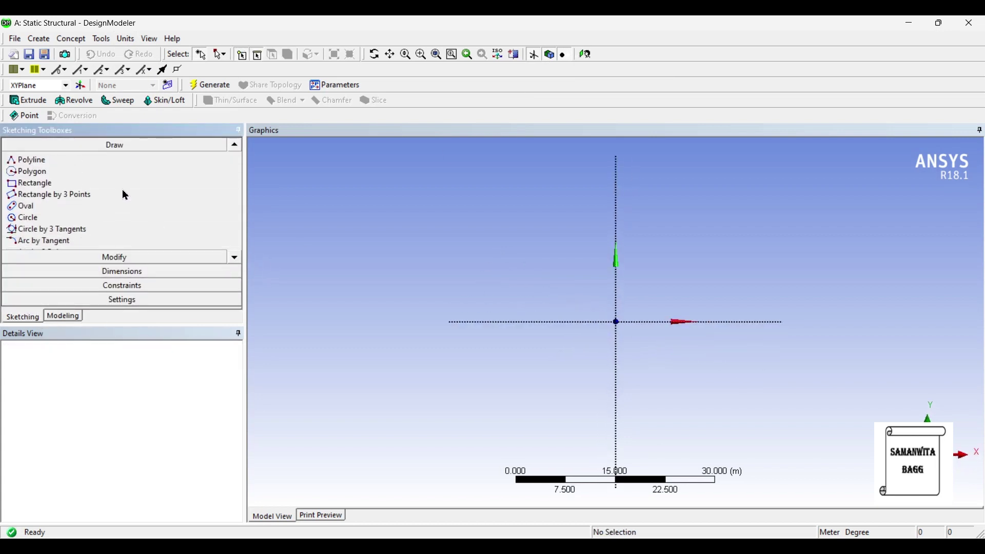
Step: Draw a circle centred at the origin and dimension its diameter D1 to 4 m
click(45, 219)
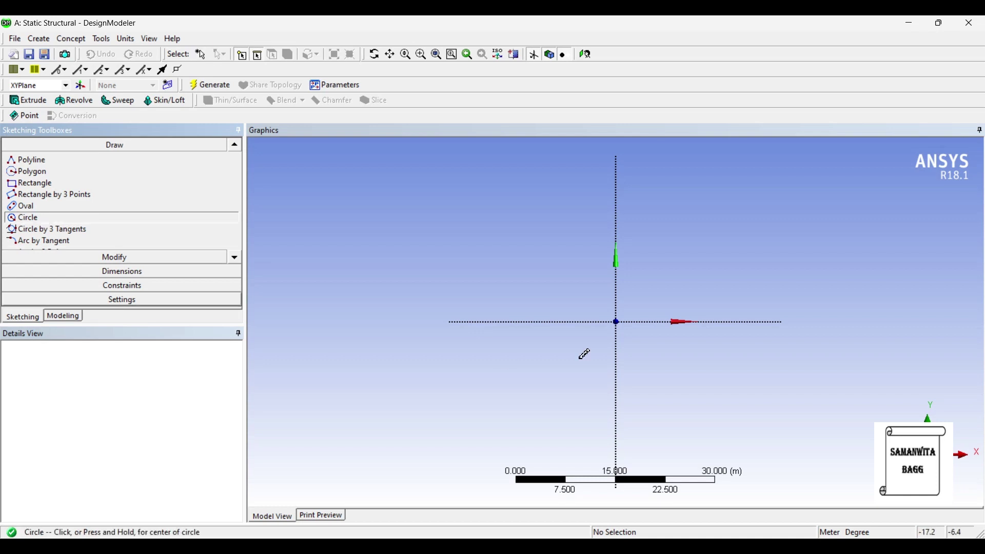
click(618, 322)
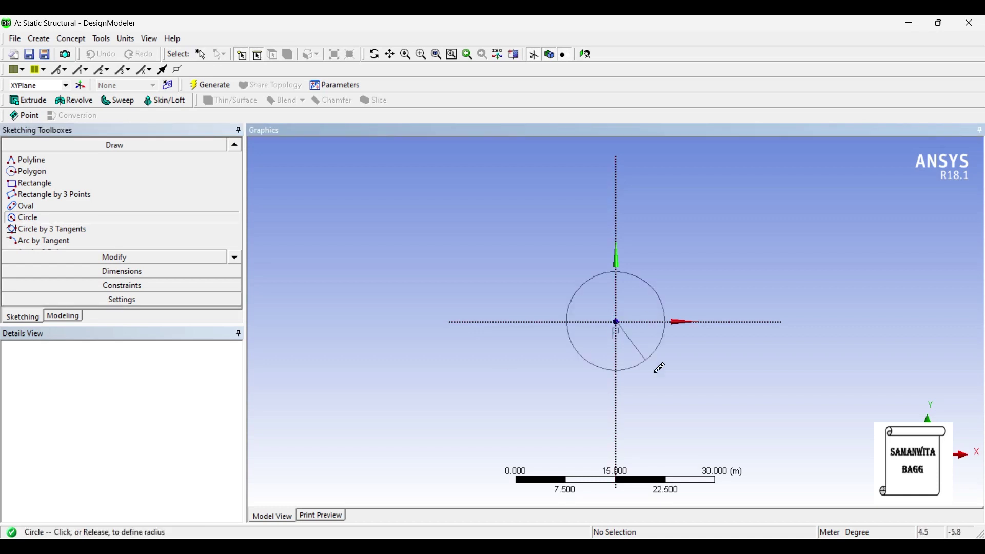
click(704, 392)
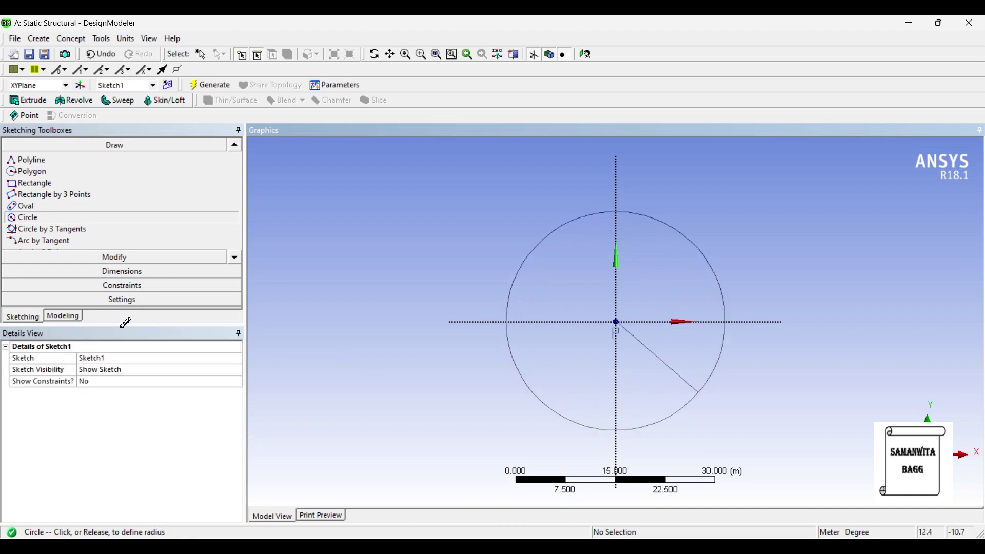
click(142, 273)
click(702, 253)
click(824, 210)
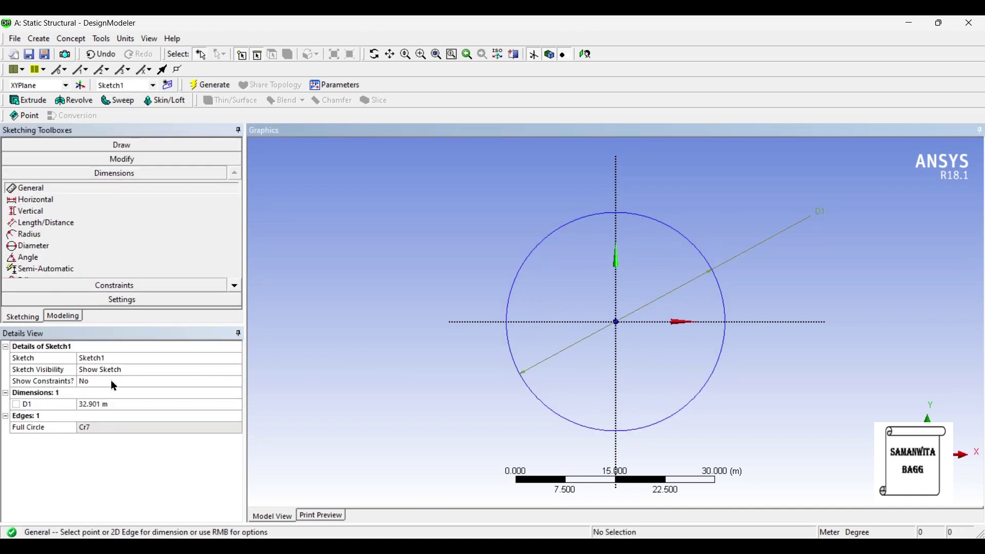
click(115, 405)
text(4)
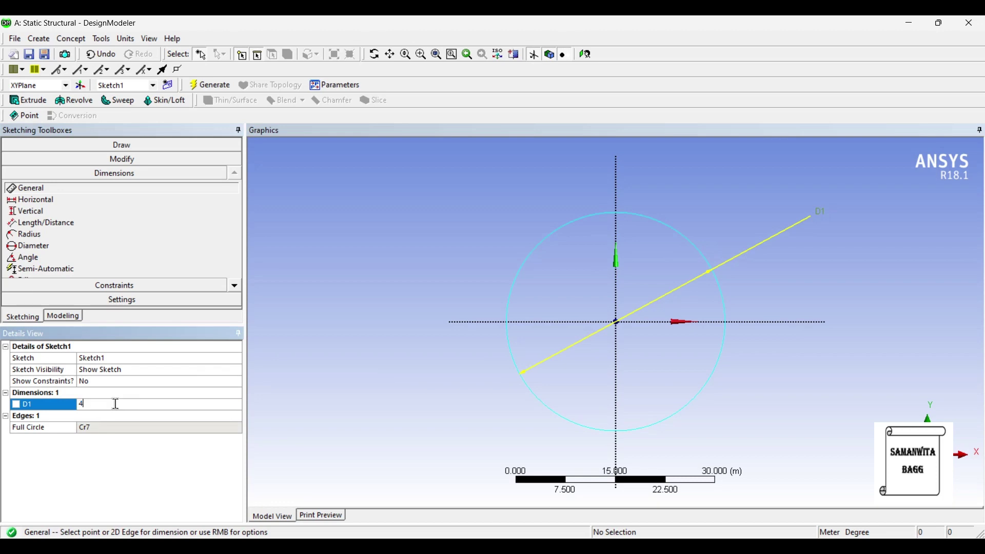
key(Return)
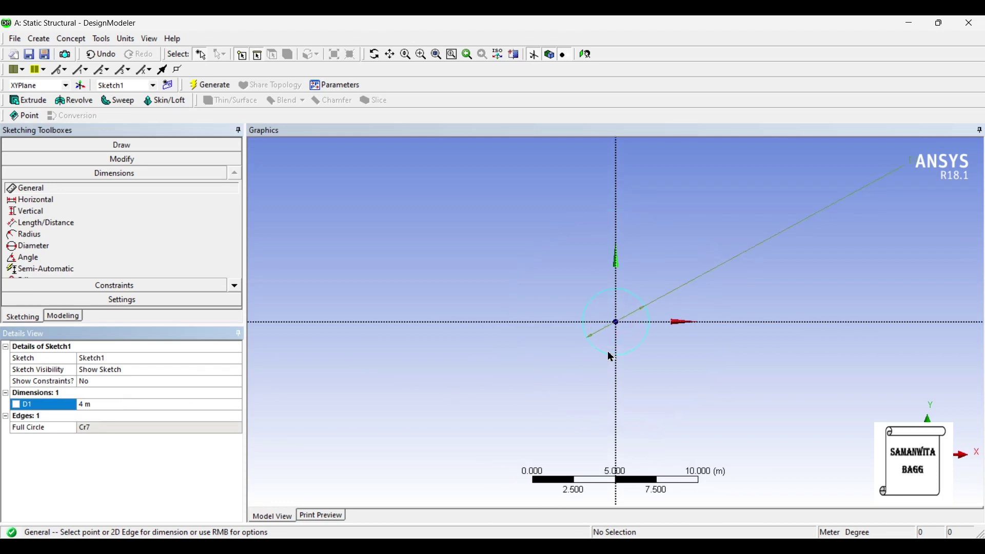
scroll(611, 357, up, 5)
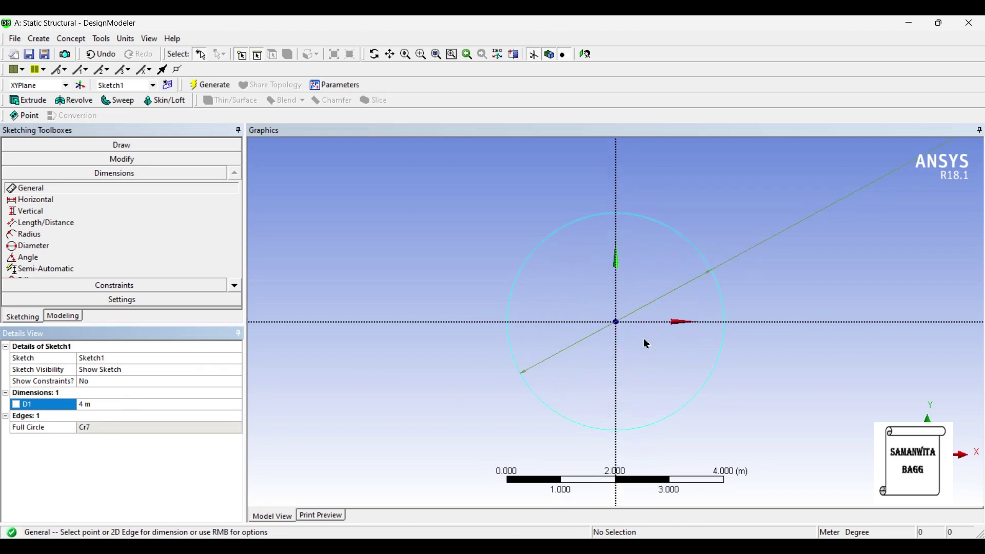
scroll(638, 335, up, 1)
Step: Draw a horizontal line along the x-axis and a vertical line down the y-axis through the origin
click(135, 146)
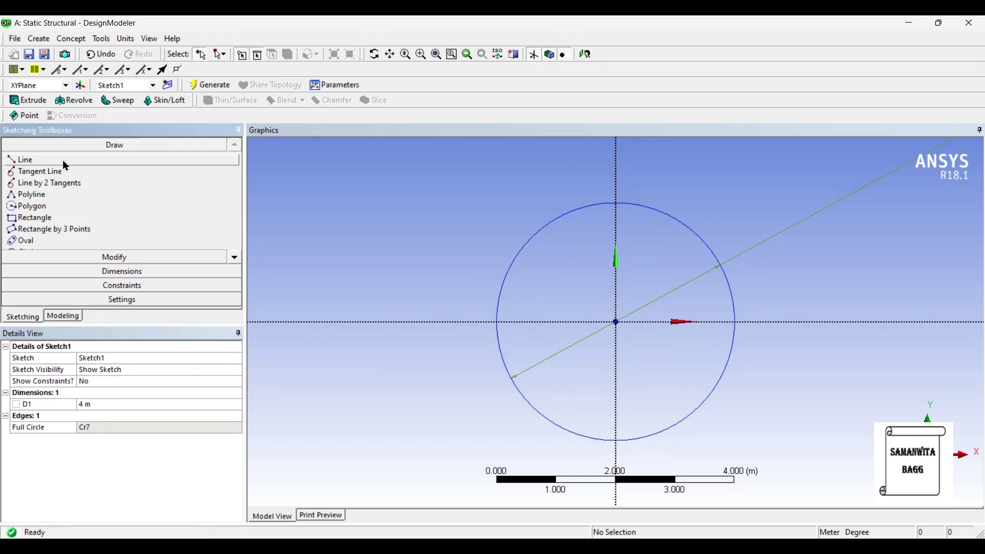
click(24, 161)
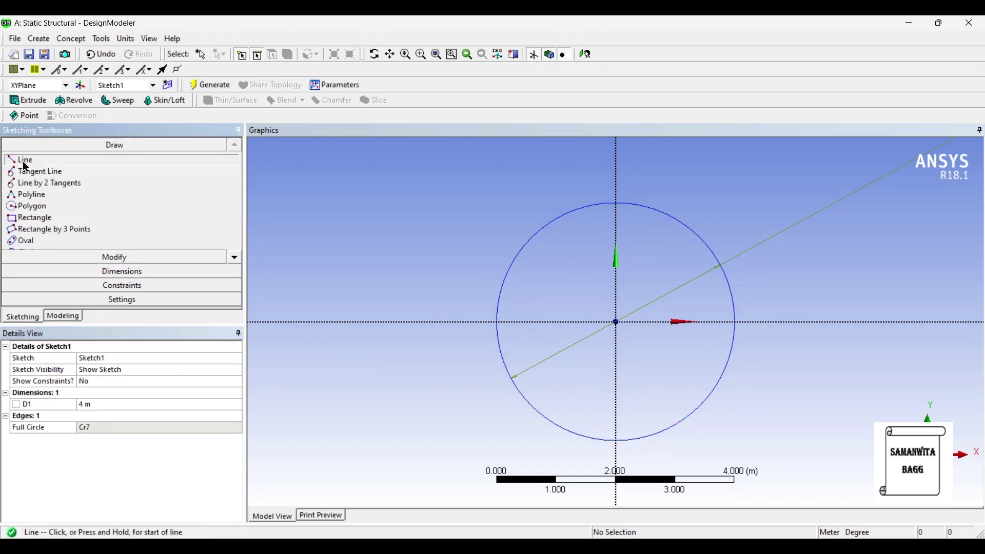
click(465, 323)
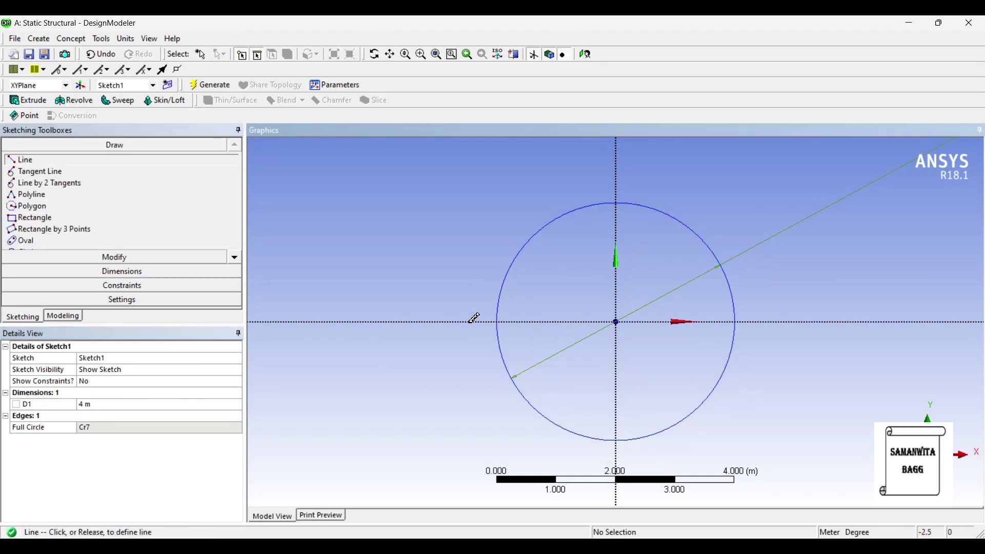
click(643, 322)
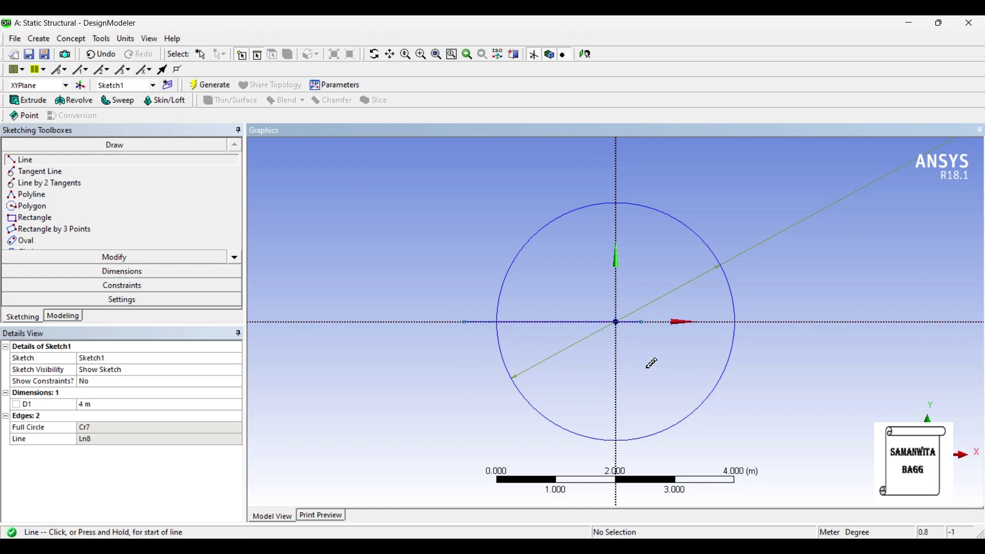
click(618, 287)
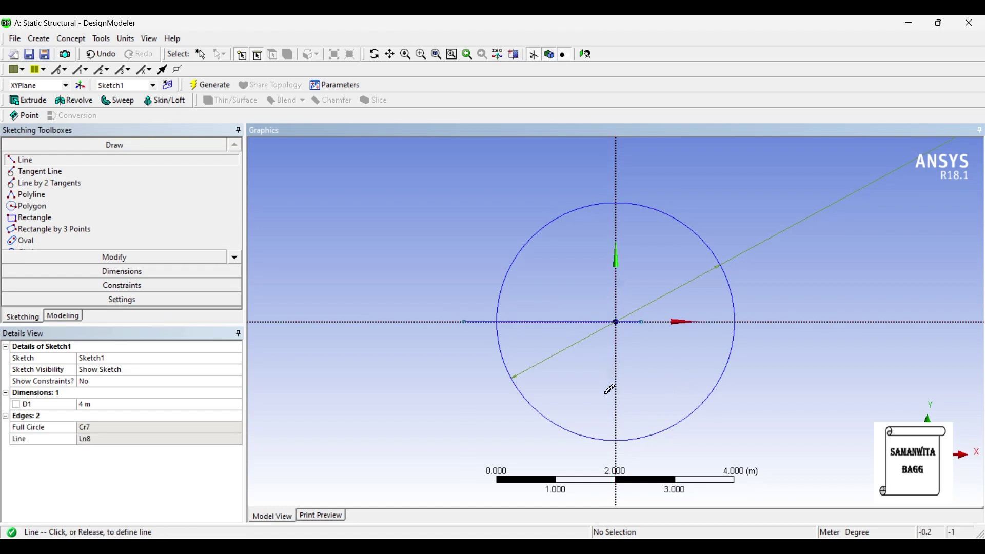
click(617, 456)
Step: Trim away the upper-left, upper-right and lower-right arcs and the left line stub
click(92, 257)
click(52, 210)
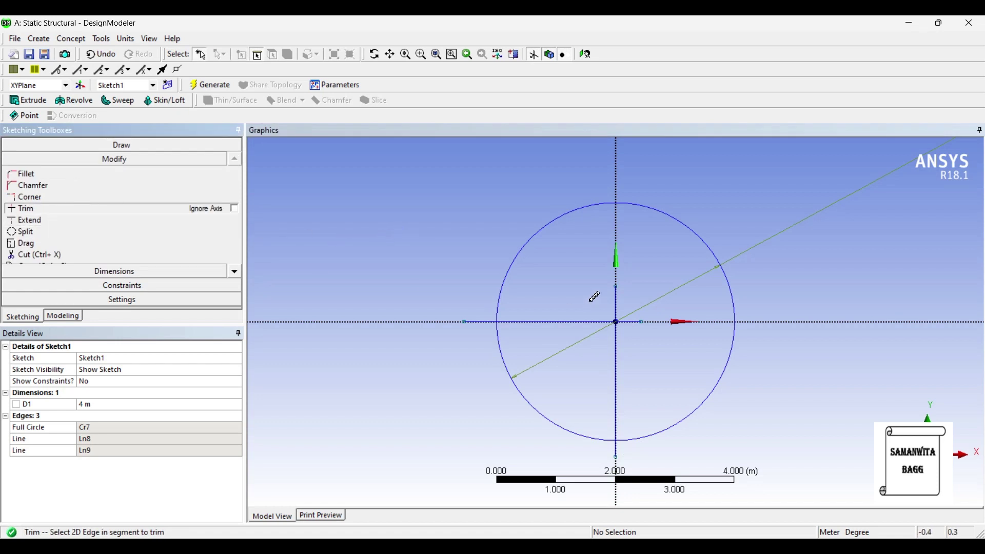
click(510, 281)
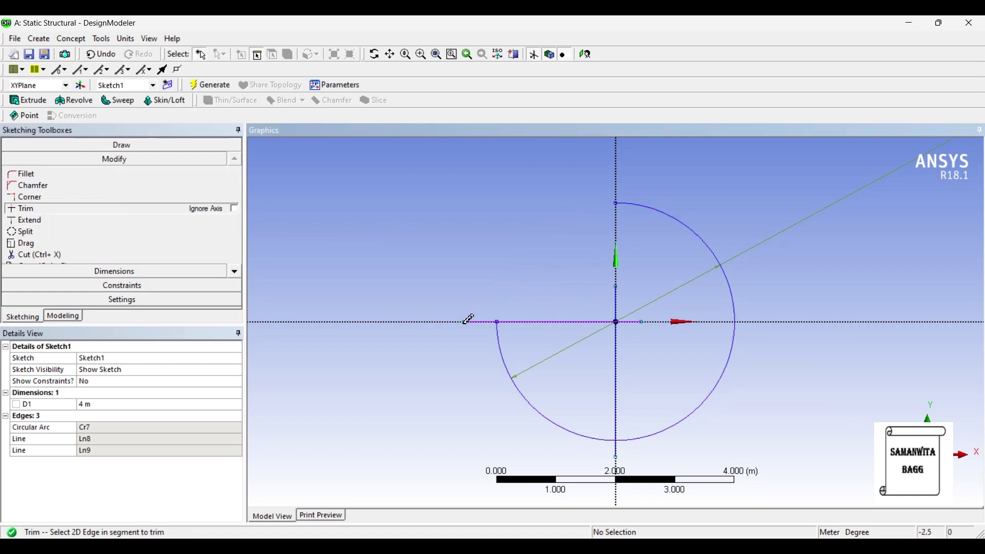
click(480, 322)
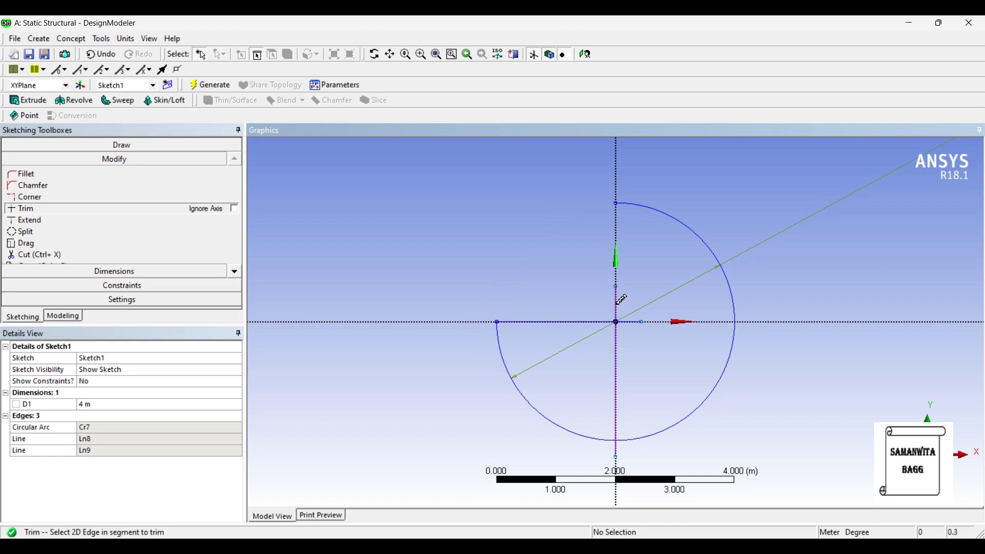
click(679, 218)
click(736, 347)
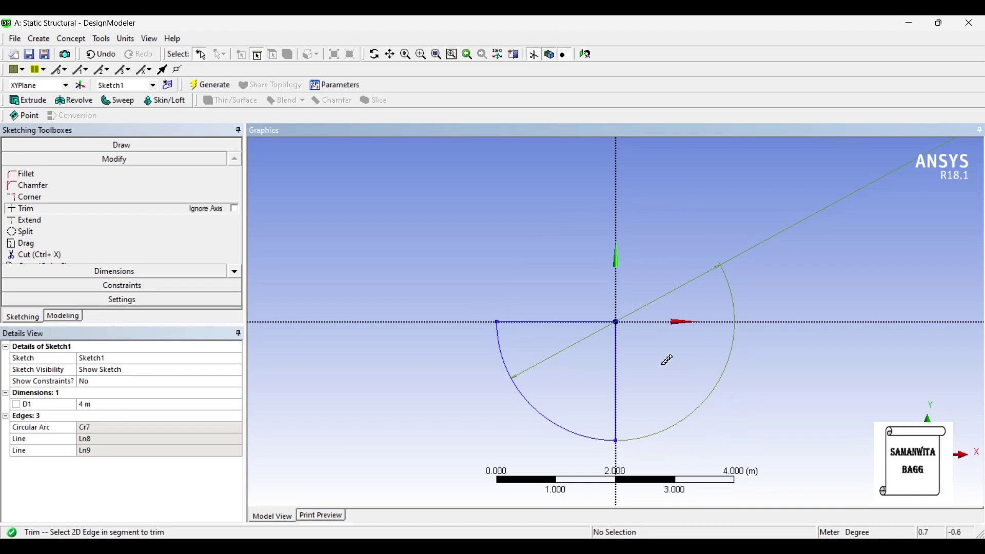
scroll(677, 349, up, 2)
mouse_move(699, 368)
middle_down()
mouse_move(774, 352)
mouse_move(711, 339)
mouse_move(684, 363)
mouse_move(711, 370)
middle_up()
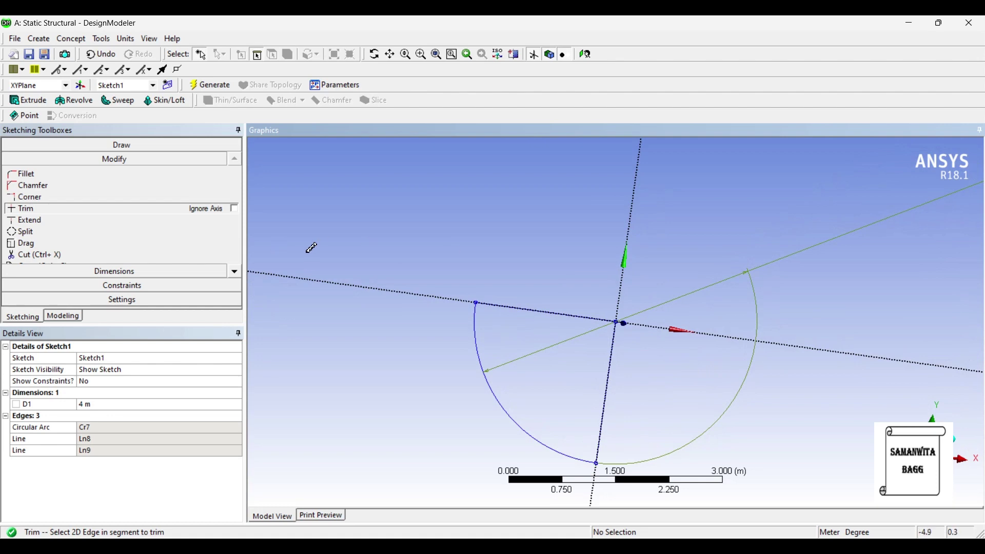
scroll(308, 246, down, 1)
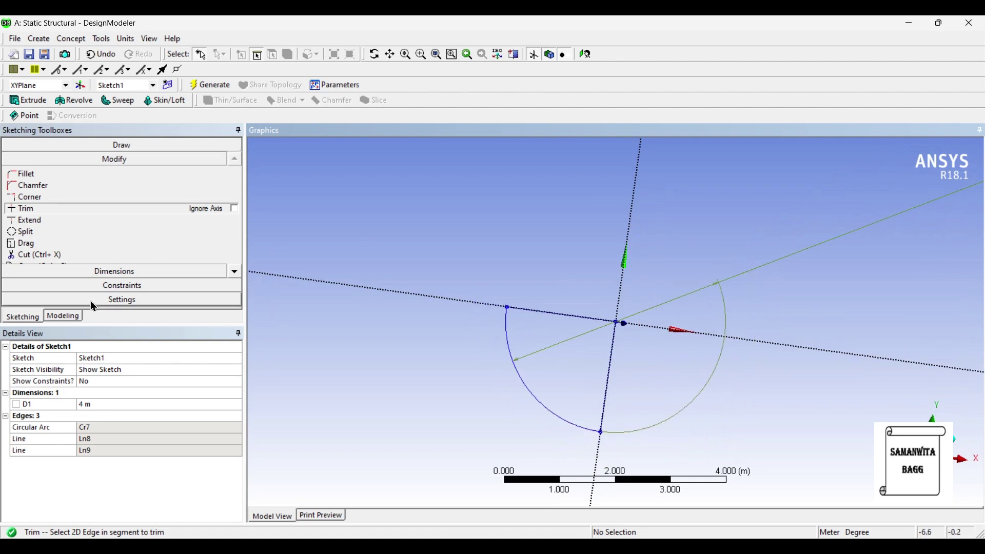
Step: Extrude Sketch1 from the XYPlane 1 m and generate the solid body
click(66, 319)
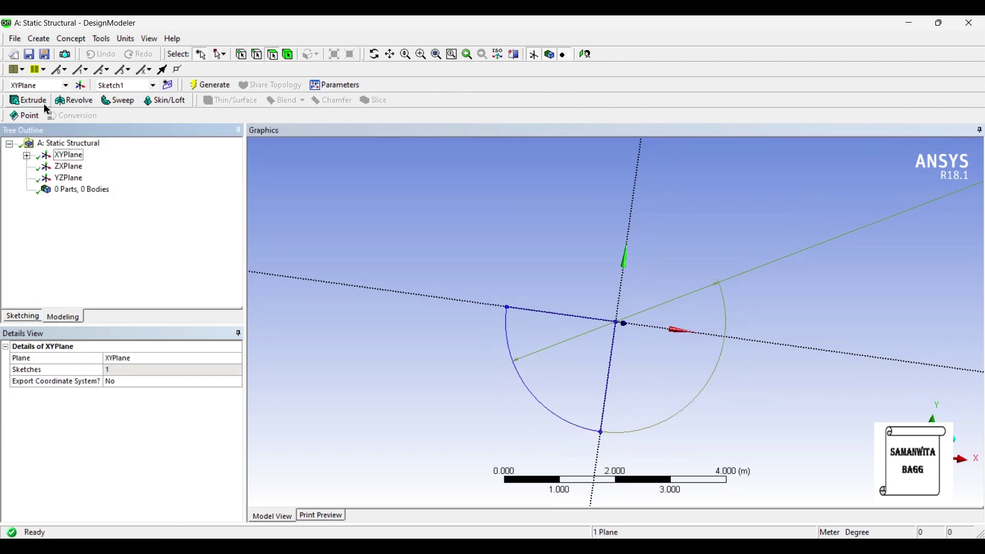
click(27, 101)
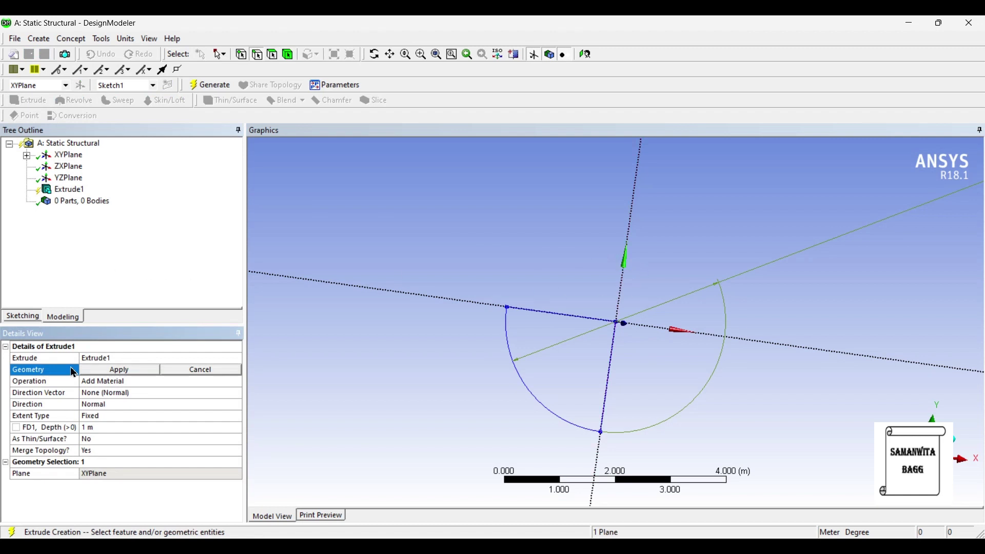
click(26, 155)
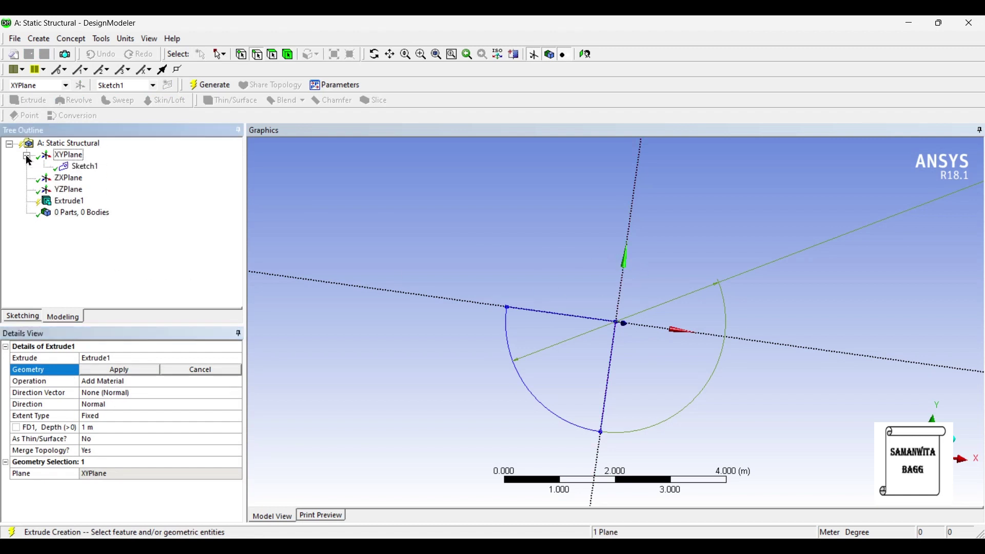
click(85, 167)
click(121, 371)
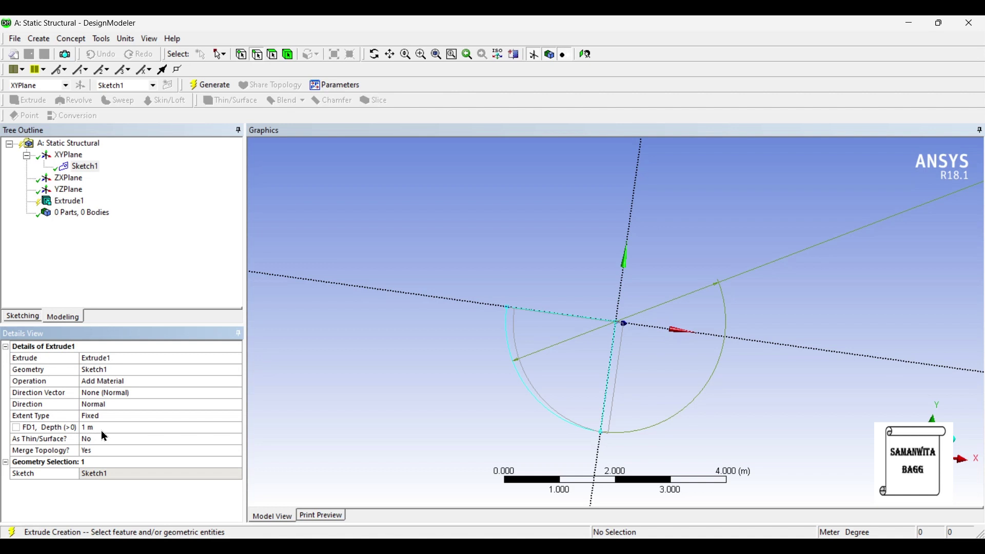
click(203, 84)
mouse_move(609, 223)
middle_down()
mouse_move(646, 238)
mouse_move(778, 245)
mouse_move(695, 234)
mouse_move(640, 244)
mouse_move(648, 220)
mouse_move(674, 210)
mouse_move(678, 236)
middle_up()
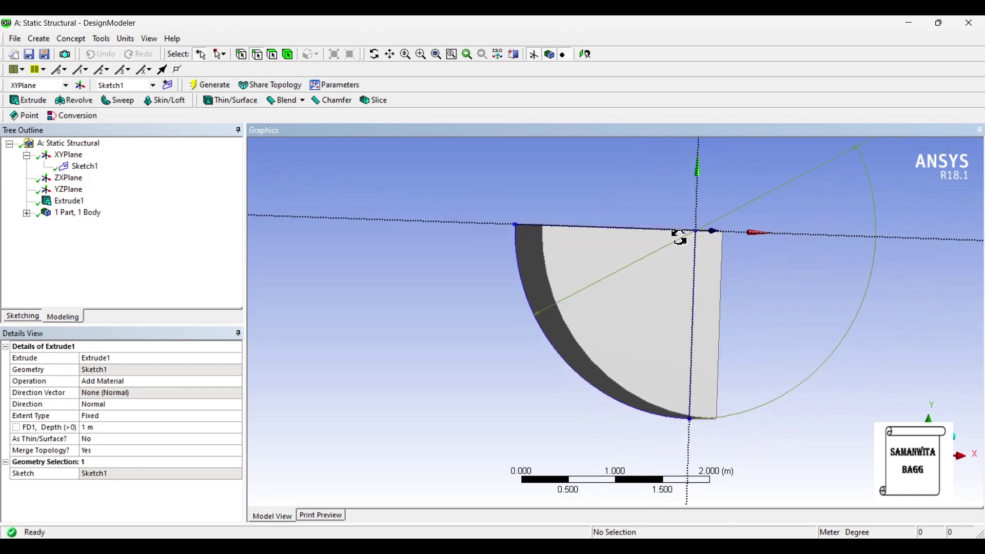
click(910, 25)
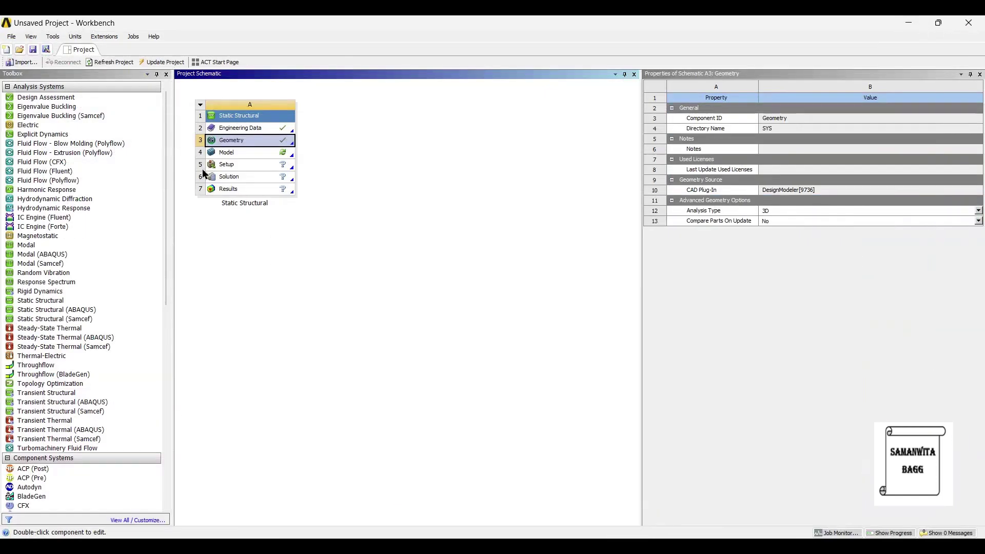
Step: Launch Mechanical from the Model cell and rotate the sector to show its curved face
double_click(236, 155)
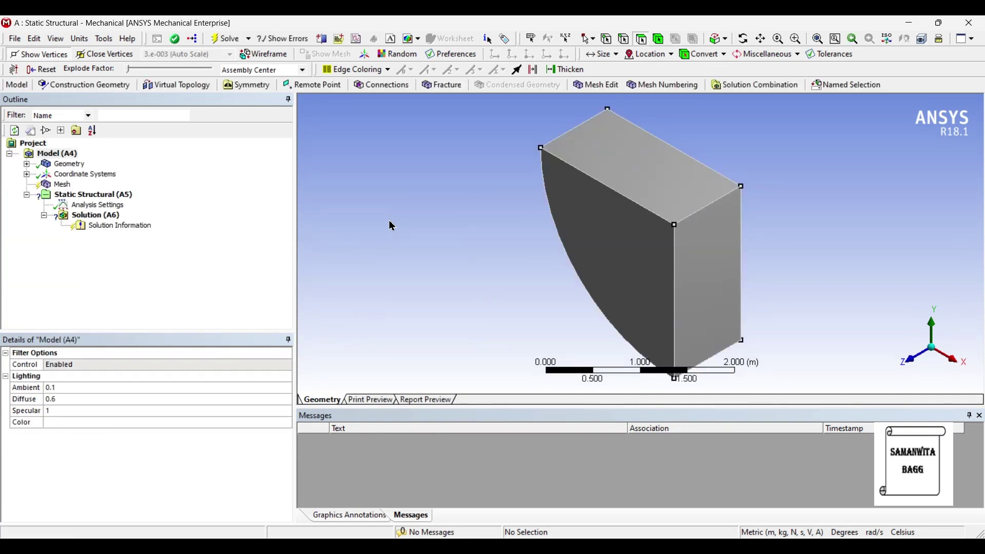
middle_drag(660, 242, 644, 211)
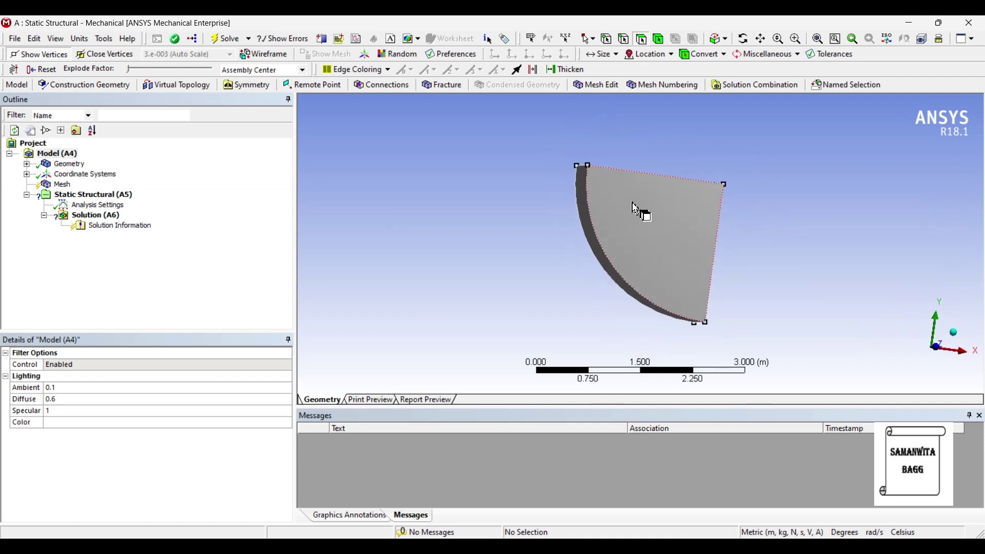
Step: Set the mesh sizing Relevance Center to Fine
click(61, 184)
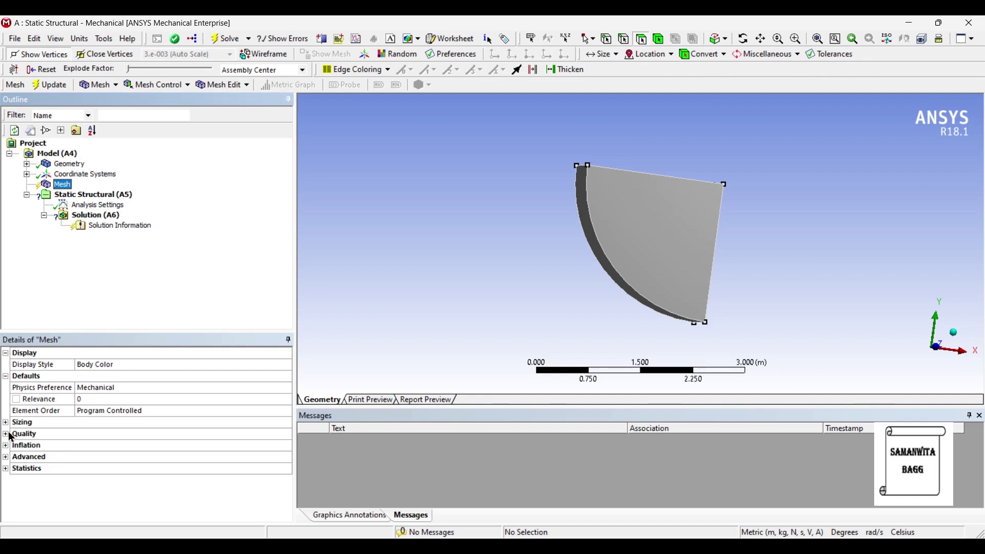
click(6, 424)
click(177, 445)
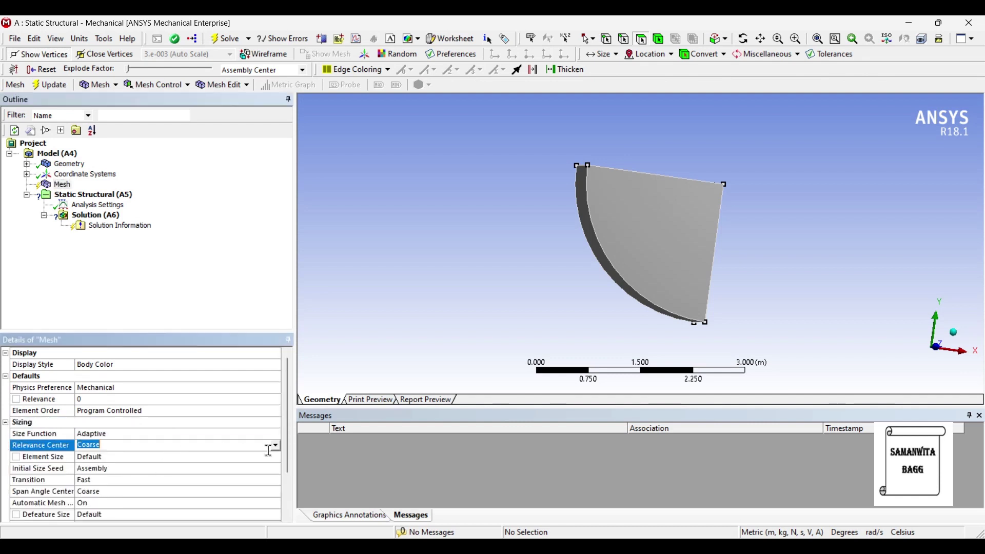
click(276, 446)
click(131, 473)
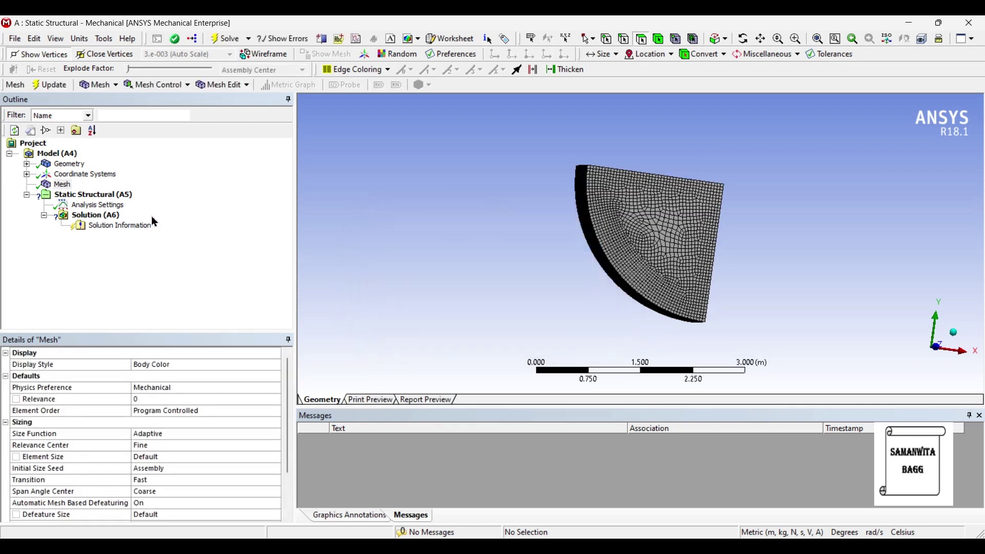
Step: Insert a Fixed Support under Static Structural and check the gate diagram in the solution PDF
click(101, 195)
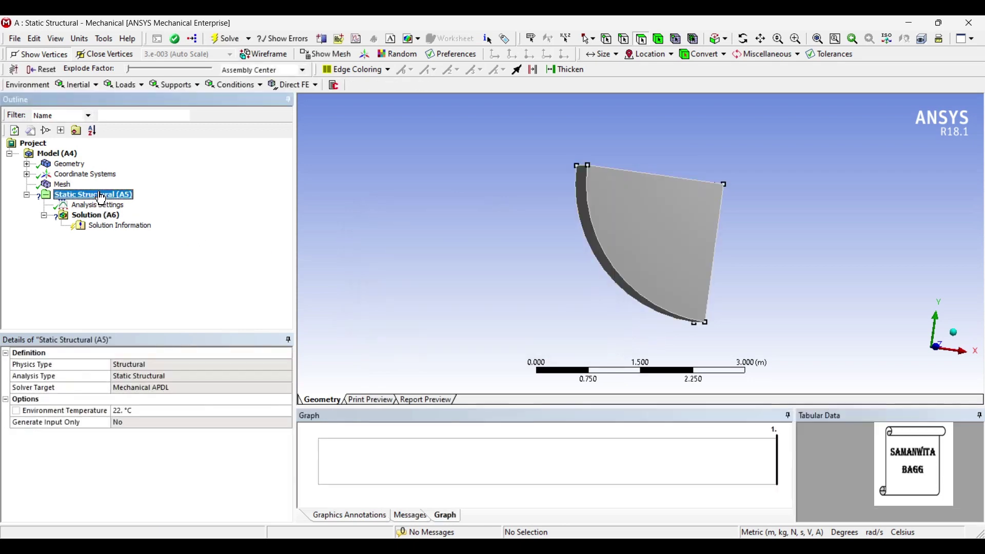
right_click(102, 198)
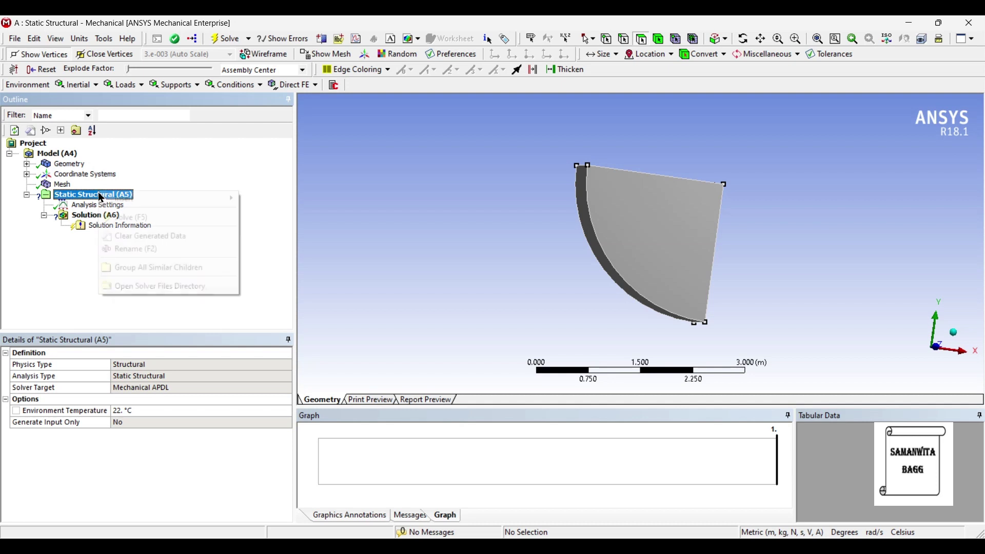
mouse_move(126, 199)
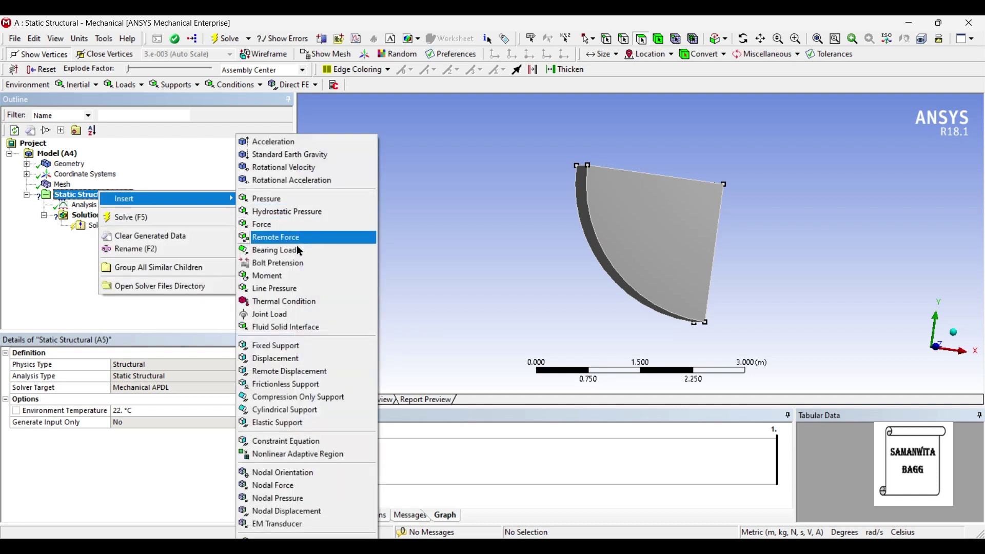
click(306, 346)
middle_drag(662, 257, 641, 165)
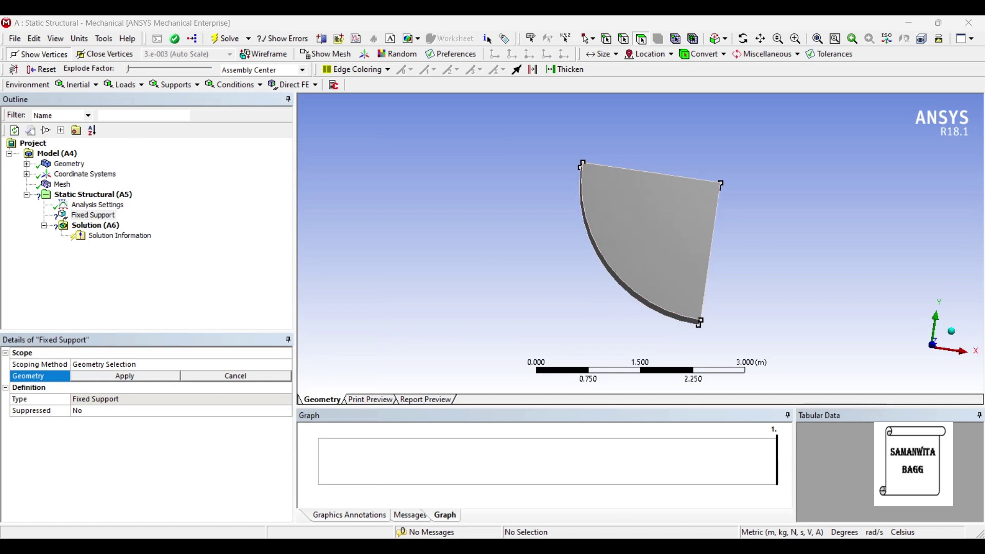
key(alt+Tab)
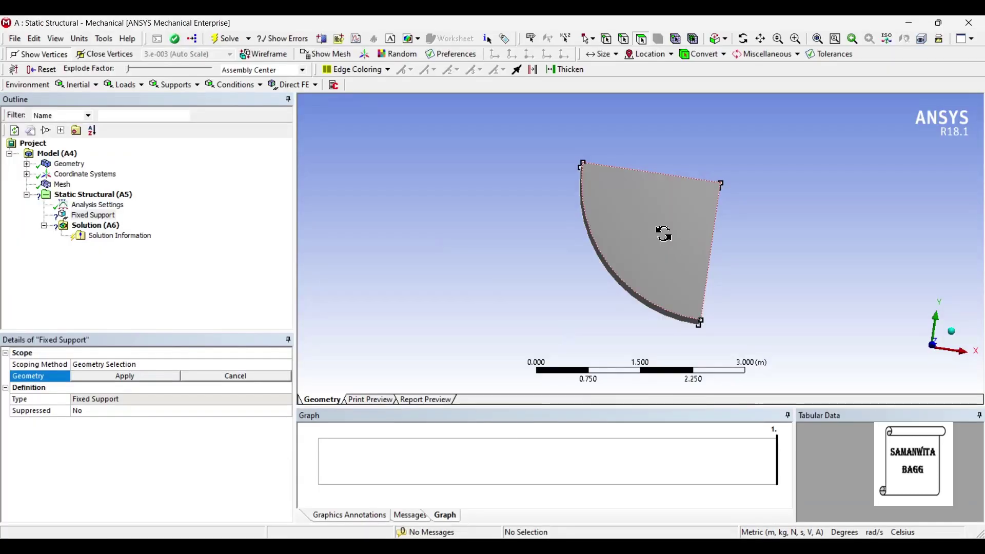
middle_drag(661, 243, 644, 247)
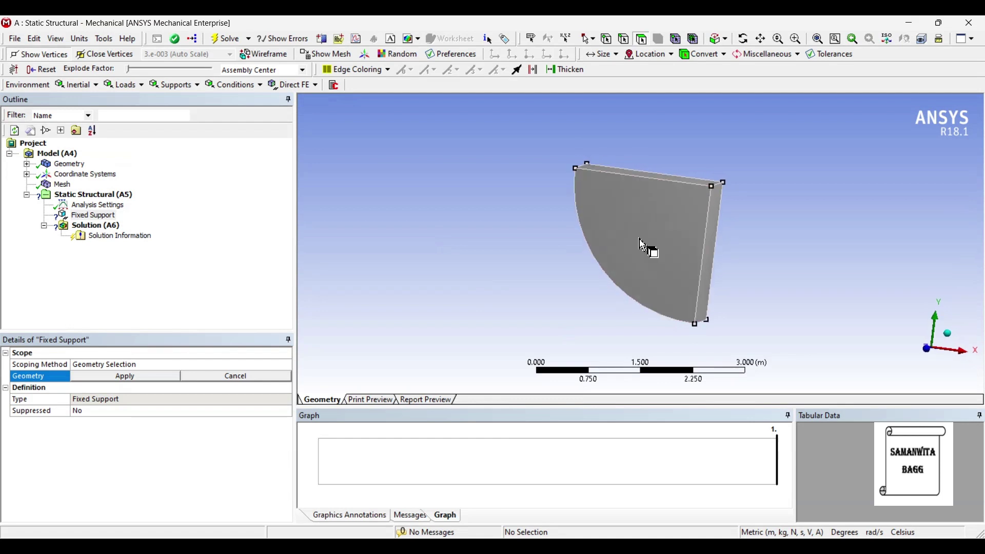
Step: Fix the gate's thin flat side face as a second Fixed Support
click(716, 233)
right_click(716, 233)
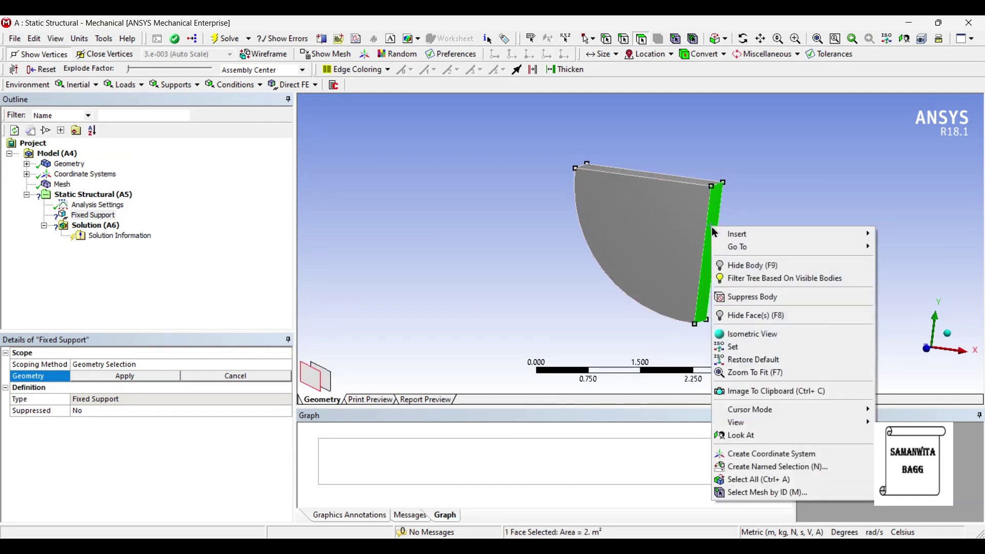
mouse_move(735, 235)
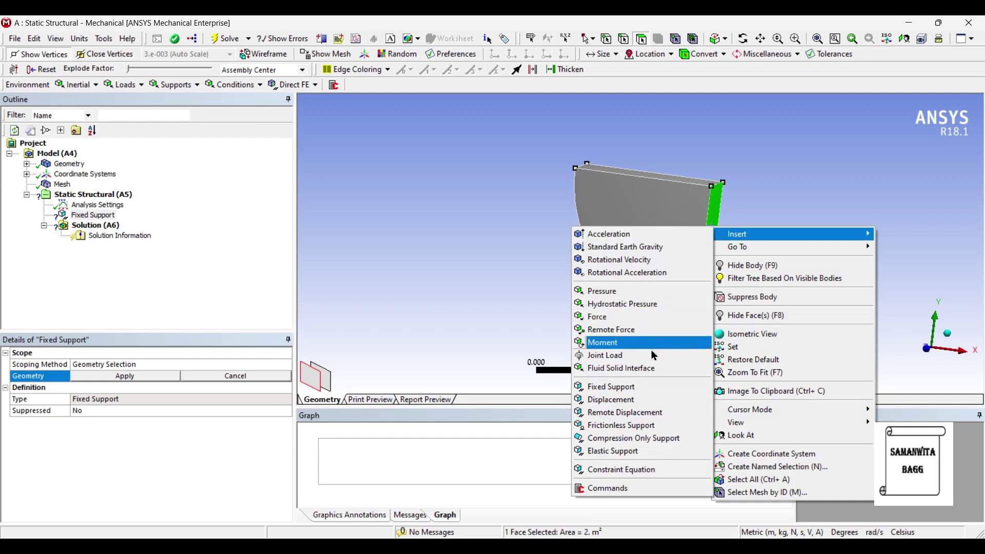
click(654, 387)
middle_drag(619, 231, 664, 231)
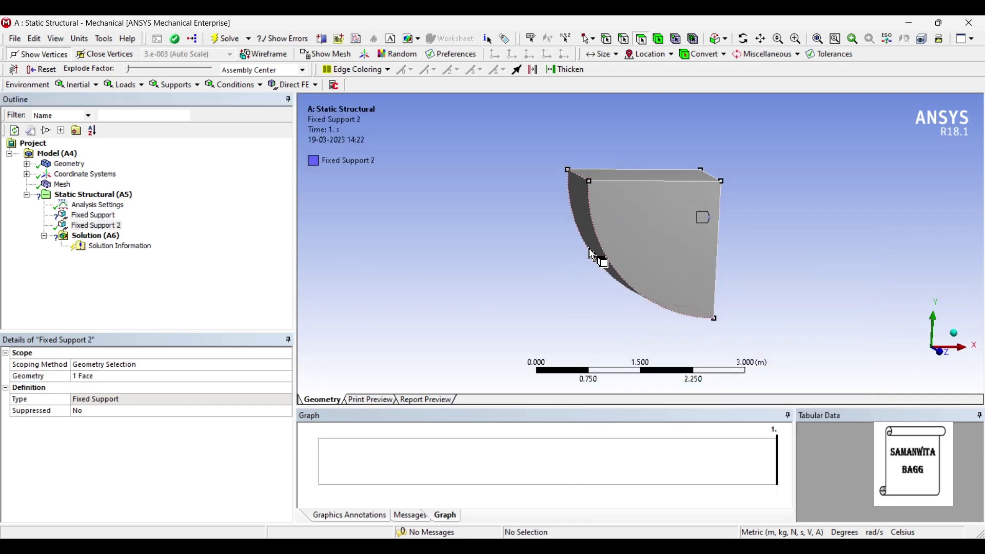
Step: Delete the empty first Fixed Support, confirming with Yes
click(113, 216)
right_click(110, 215)
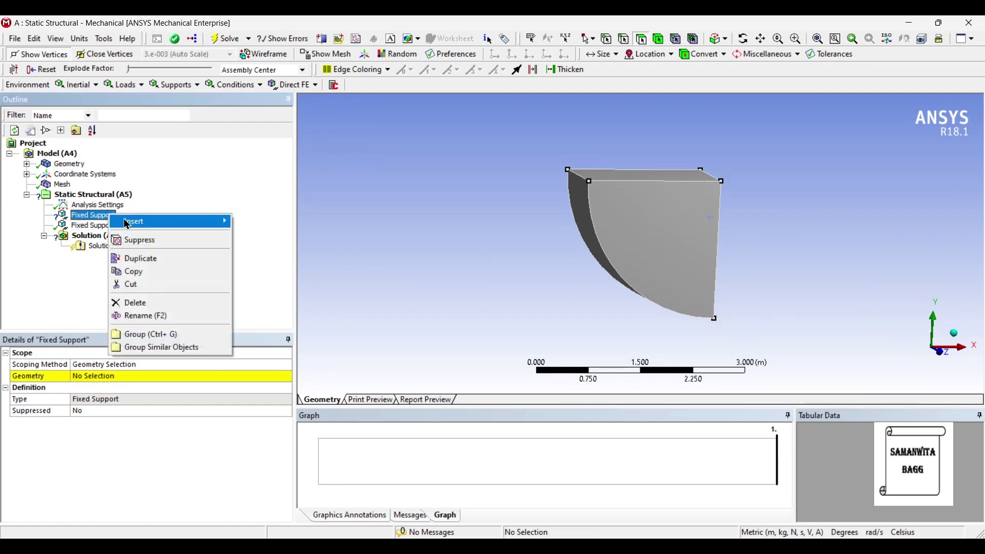
click(151, 308)
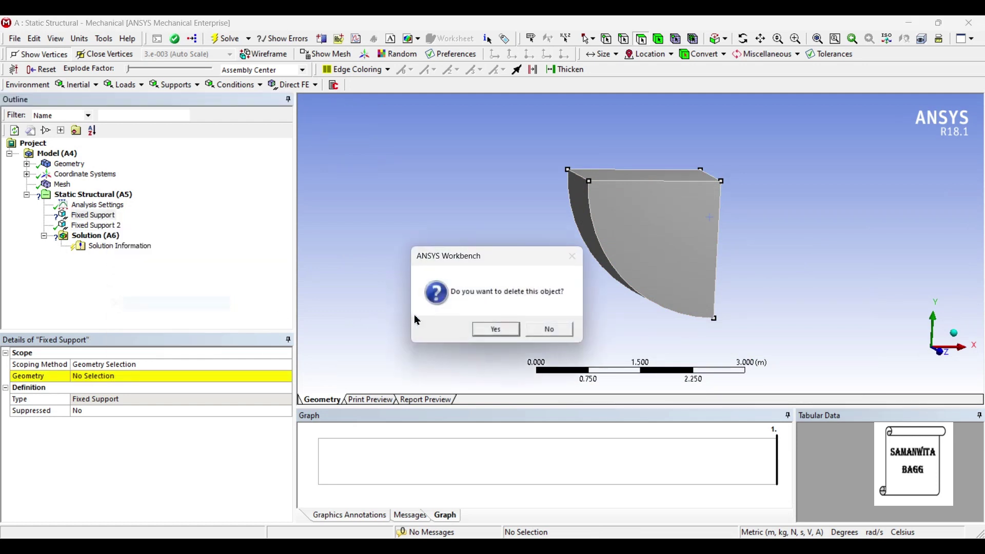
click(499, 330)
click(583, 212)
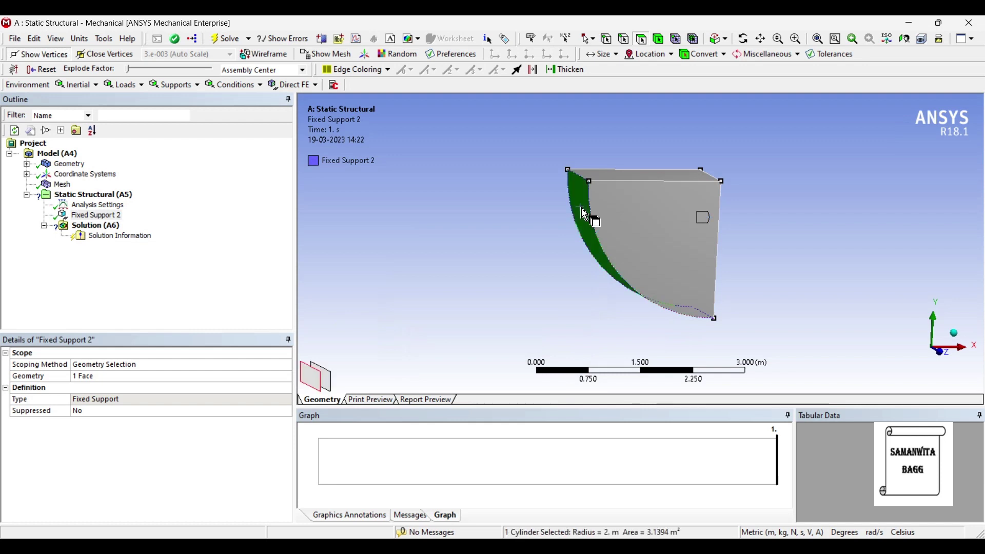
right_click(582, 210)
Step: Apply hydrostatic pressure to the curved face: density 1000 kg/m³, Y acceleration component 9.81 m/s²
mouse_move(641, 216)
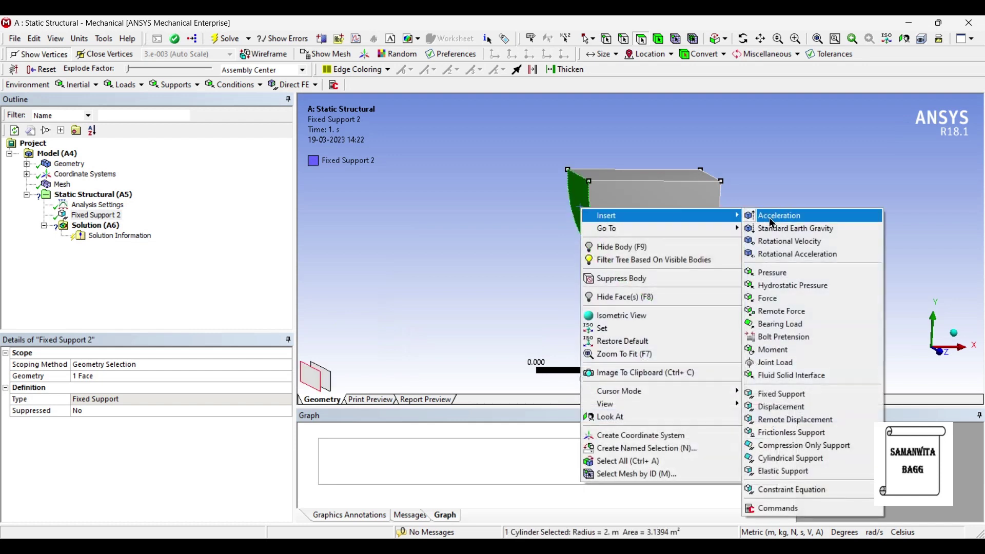
click(827, 283)
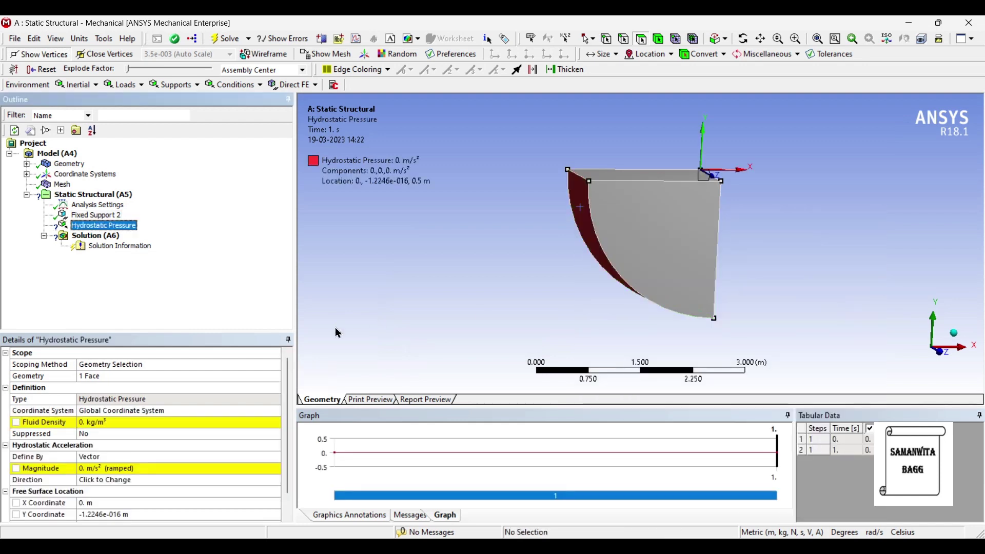
click(114, 426)
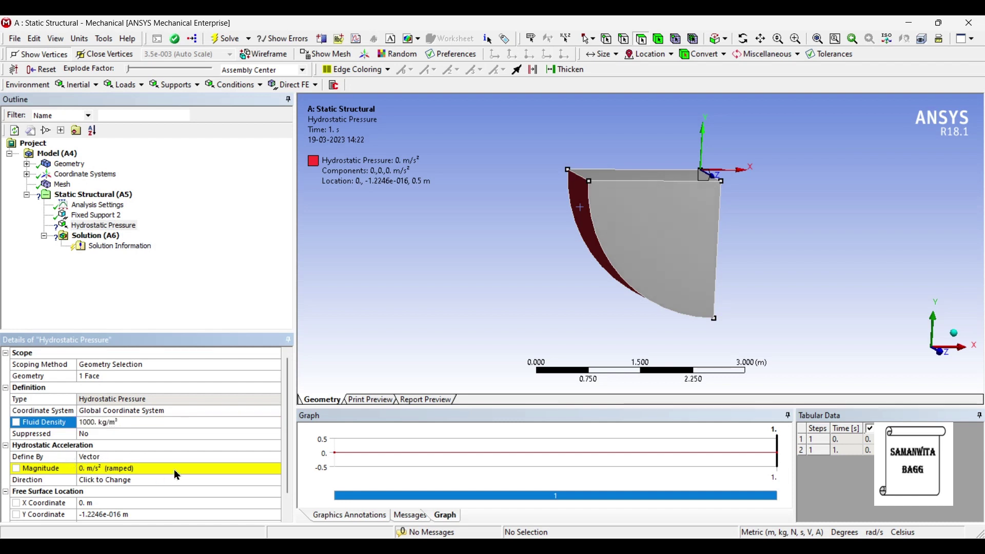
click(161, 456)
click(276, 459)
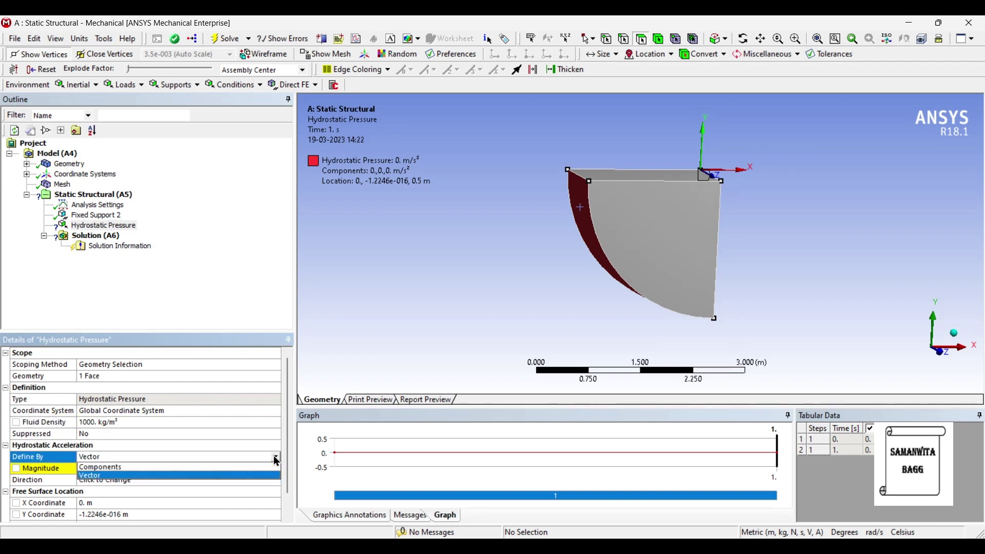
click(132, 469)
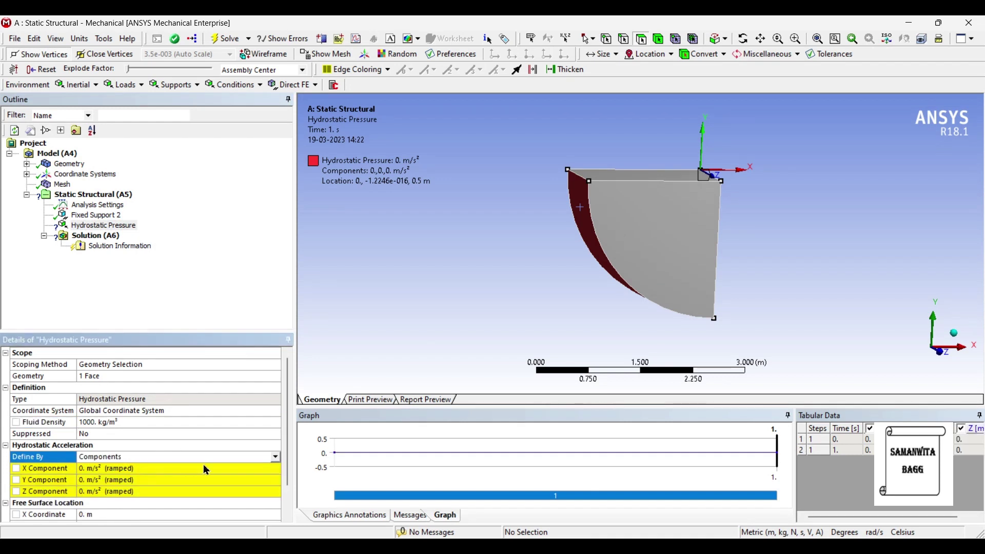
click(104, 481)
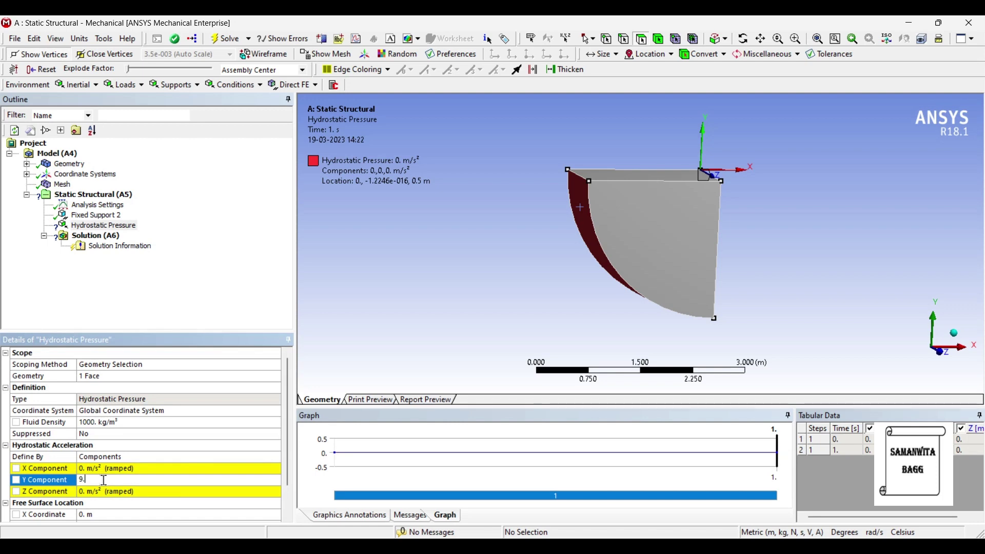
text(9.81)
key(Return)
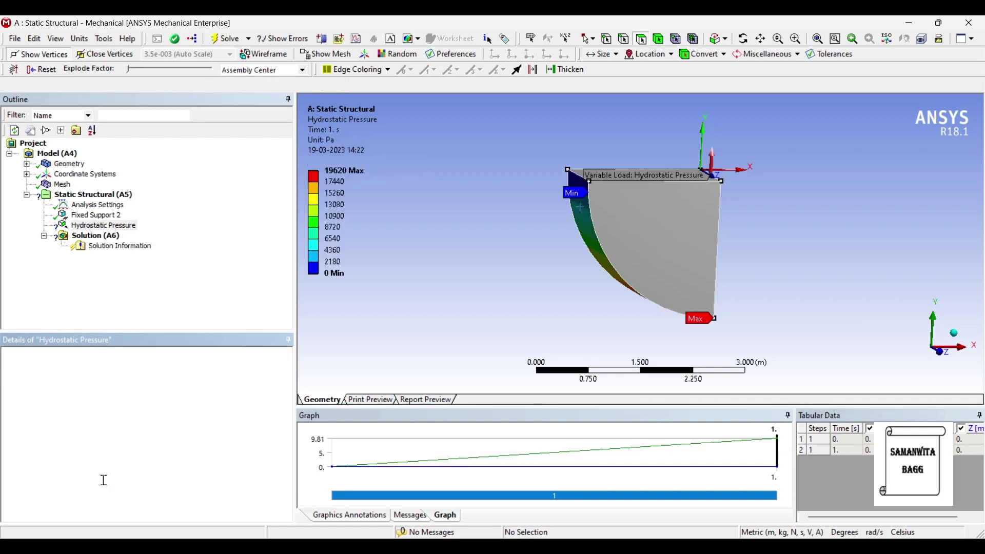
scroll(235, 440, down, 1)
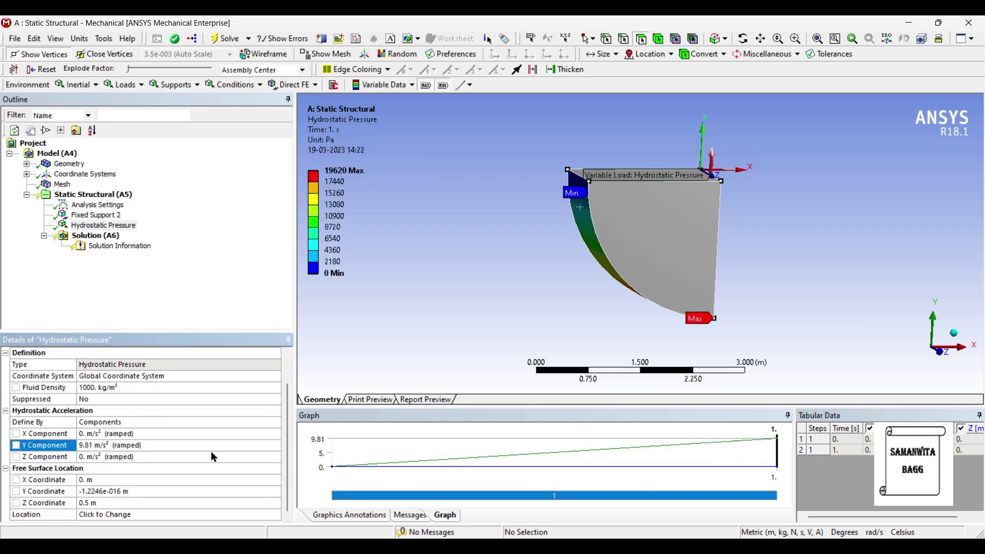
Step: Set the hydrostatic free surface Y coordinate to 0.01 m
middle_drag(590, 267, 533, 248)
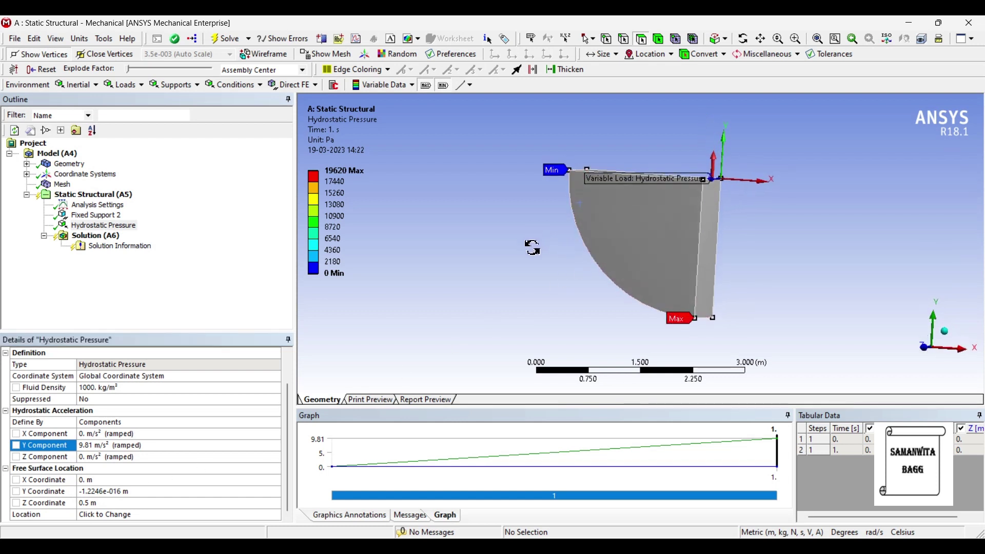
click(120, 493)
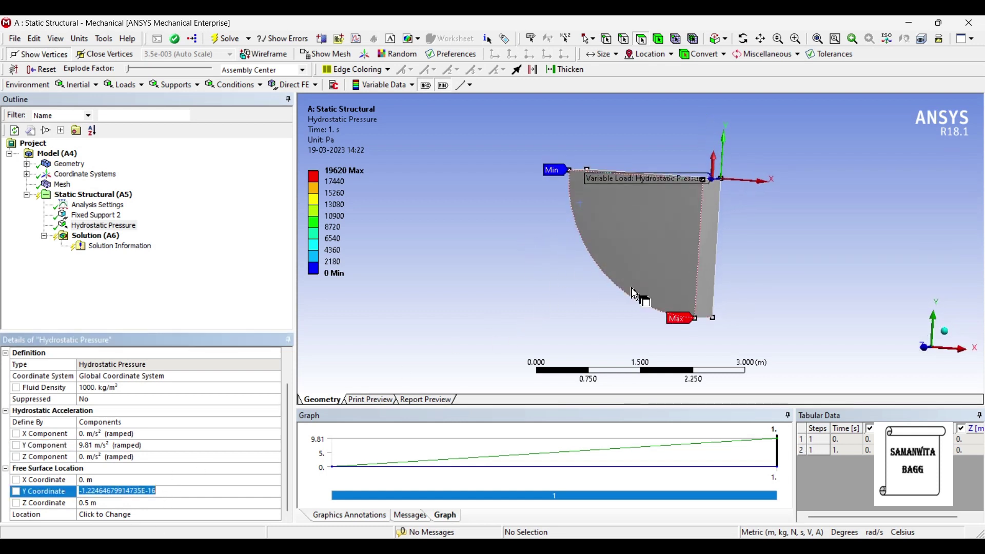
middle_drag(660, 294, 635, 265)
click(123, 493)
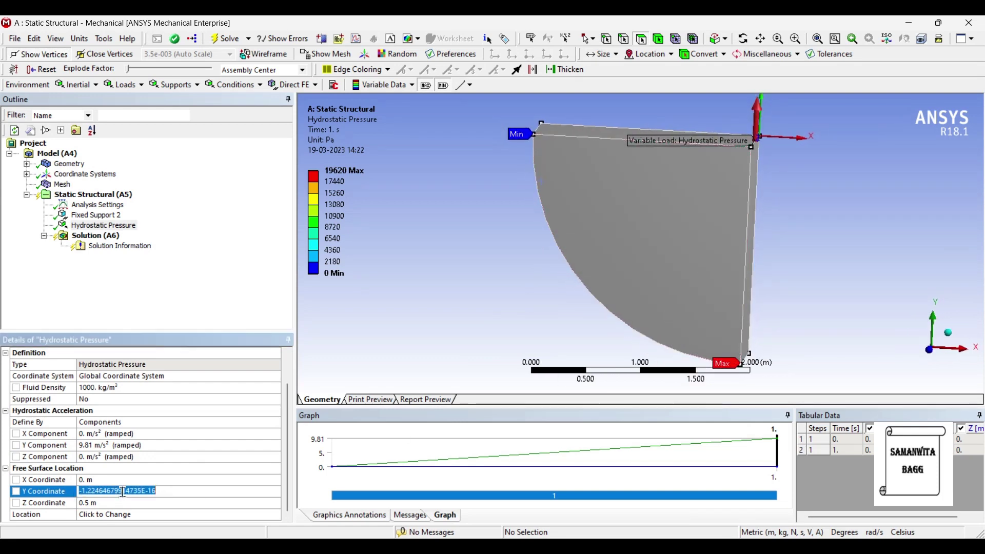
text(0.01)
key(Return)
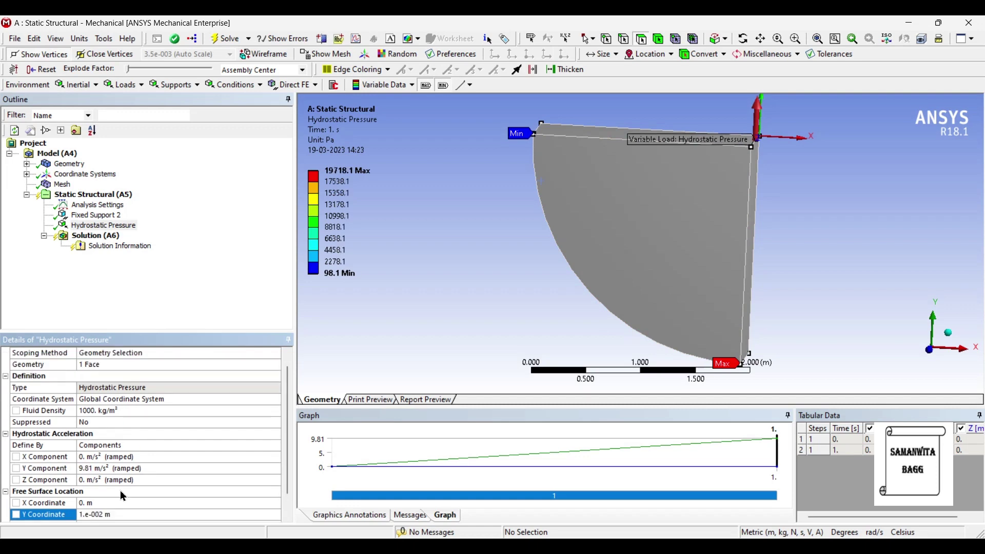
middle_drag(796, 317, 652, 269)
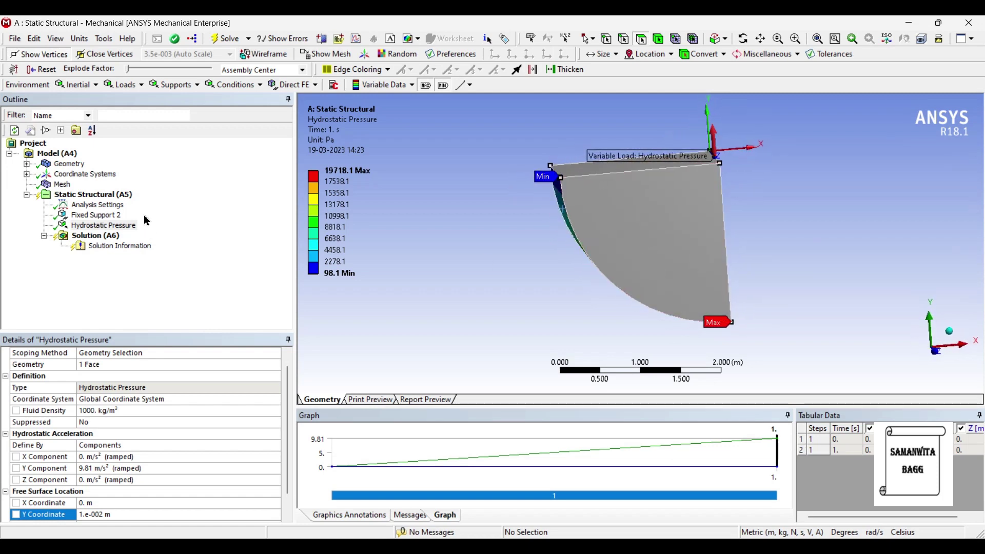
Step: Add Directional Deformation and Total Deformation results to Solution (A6)
right_click(101, 242)
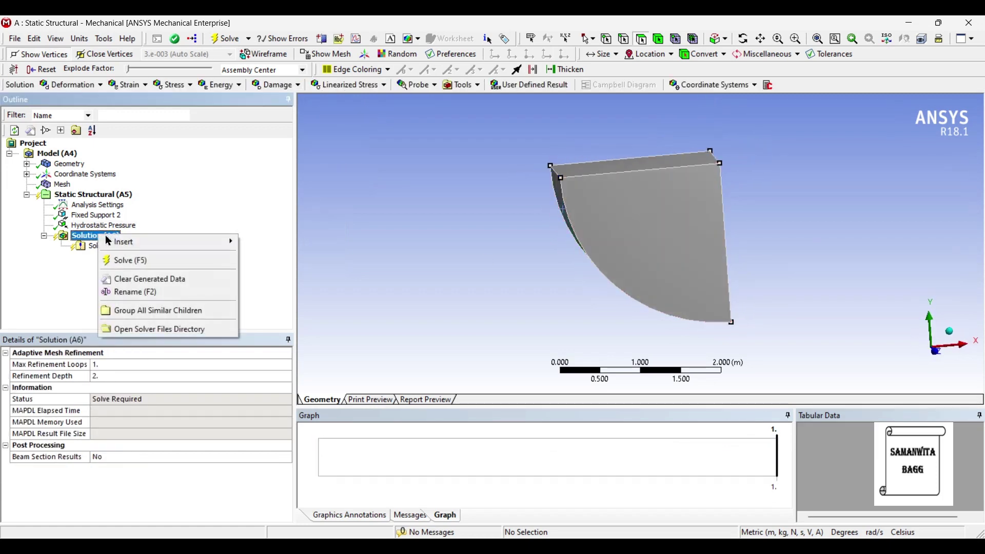
mouse_move(215, 242)
mouse_move(300, 258)
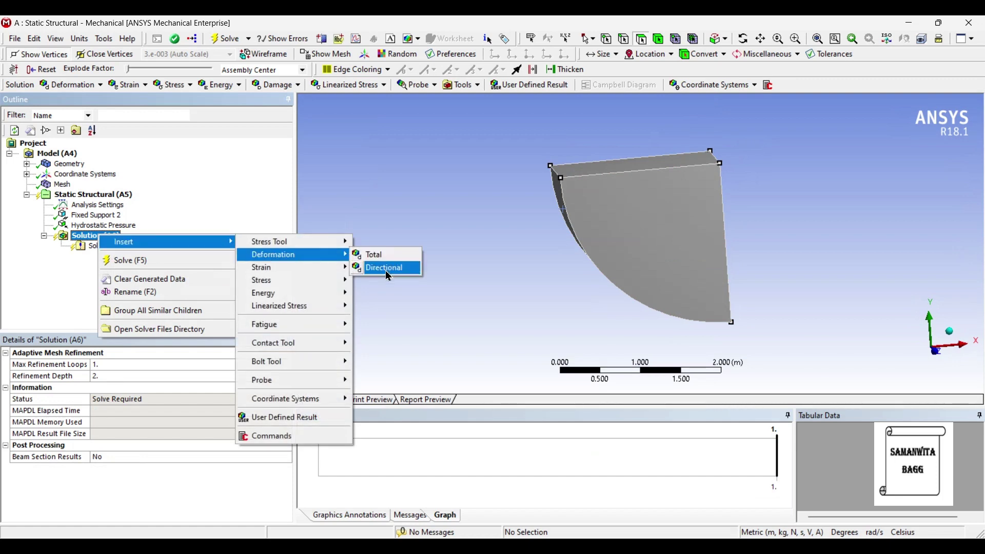
click(388, 268)
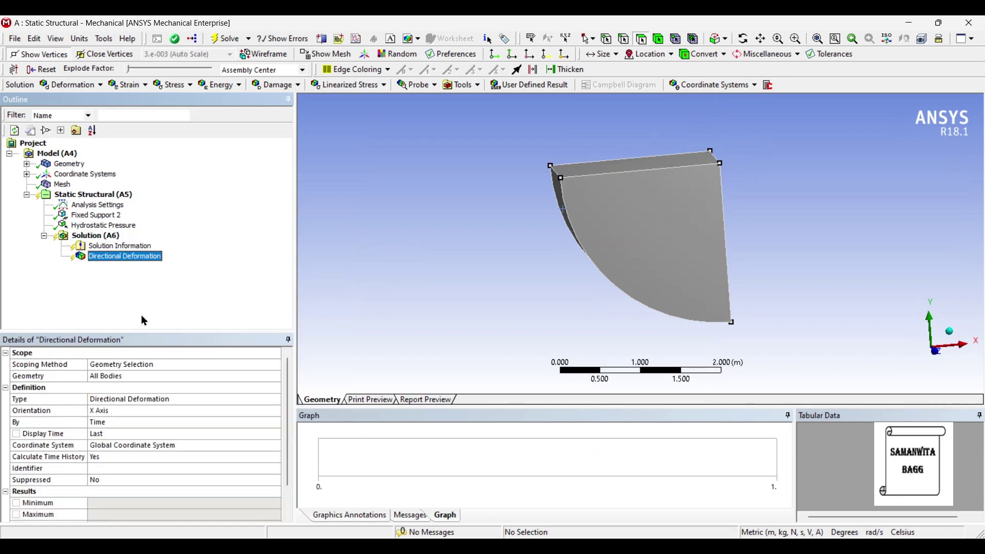
right_click(114, 237)
mouse_move(124, 245)
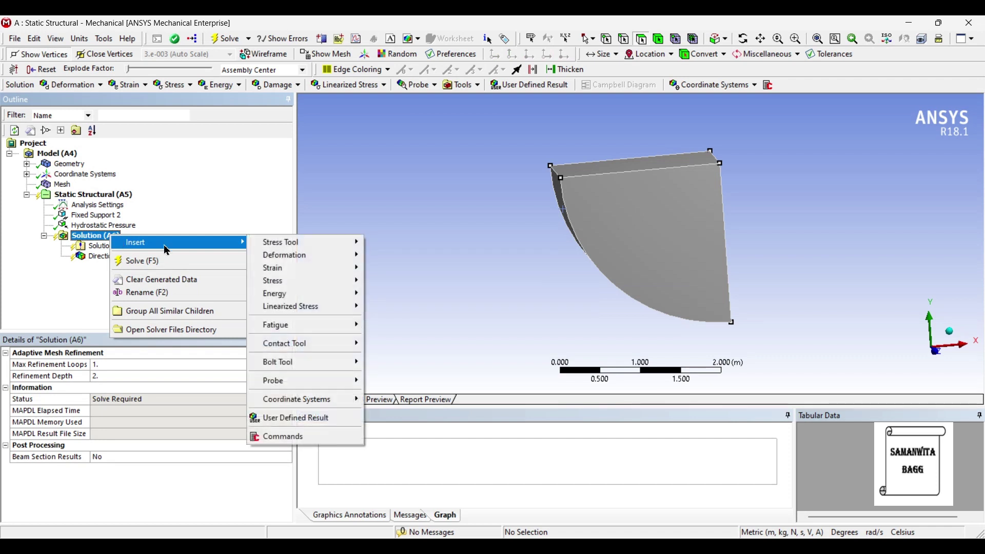
mouse_move(321, 257)
click(390, 255)
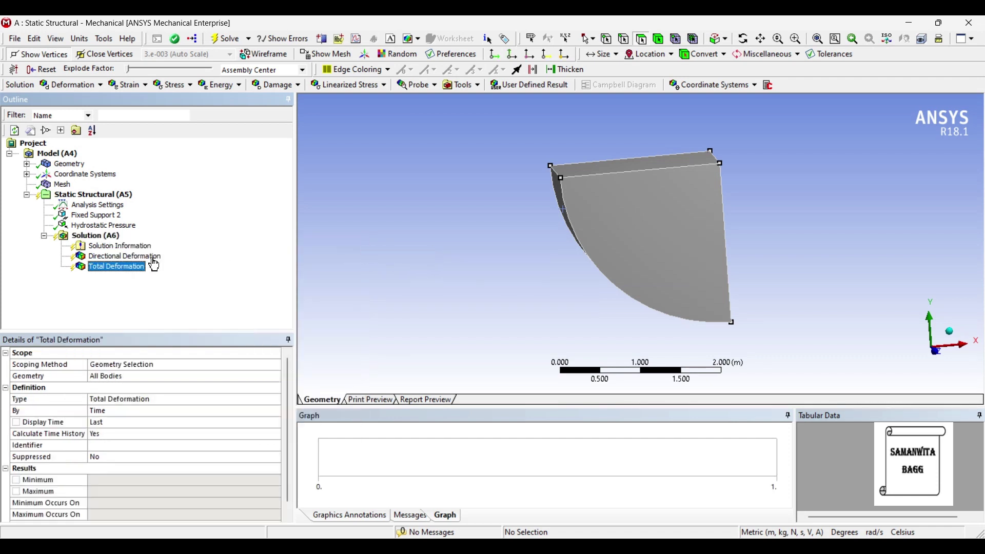
Step: Add Equivalent Elastic Strain and Equivalent (von-Mises) Stress results to the solution
right_click(114, 237)
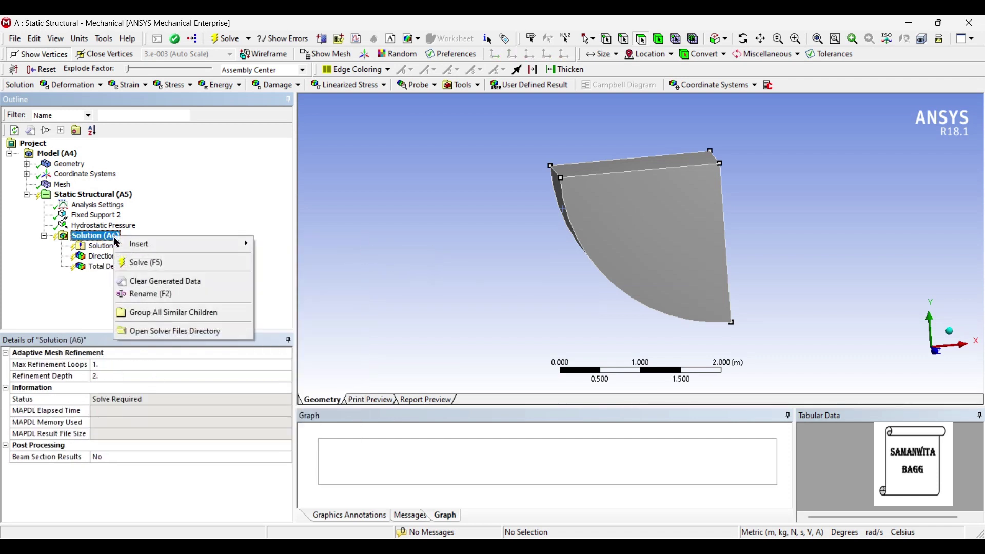
mouse_move(145, 251)
mouse_move(308, 269)
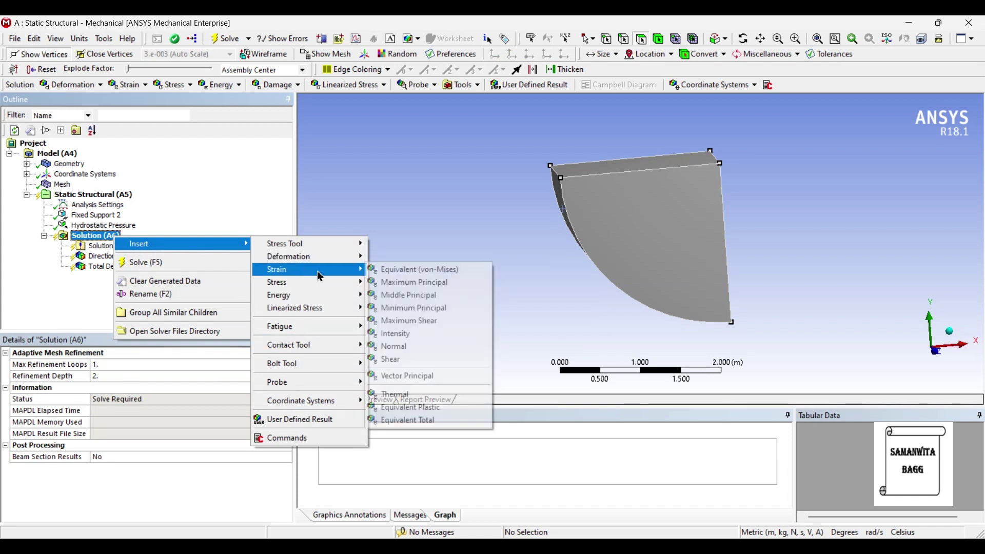
click(411, 269)
right_click(92, 236)
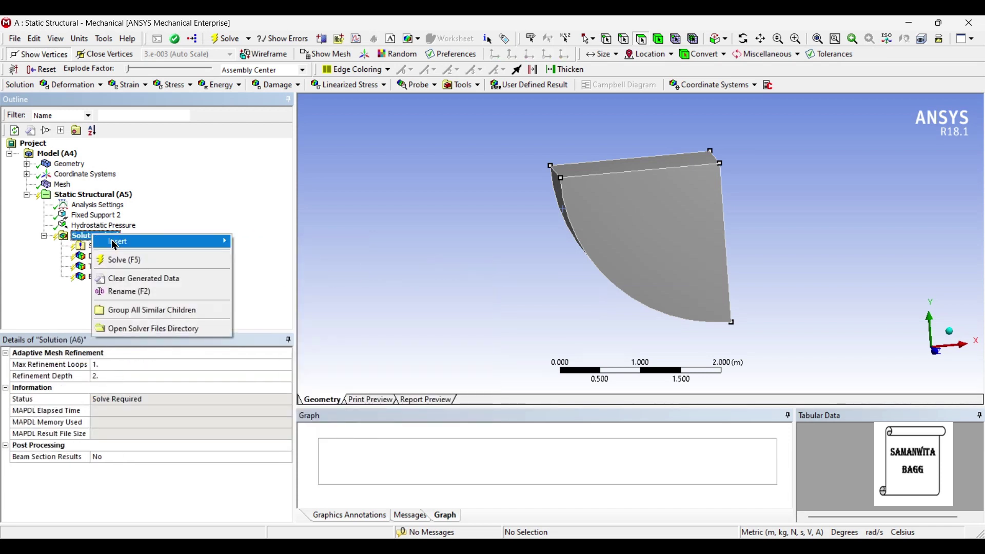
mouse_move(154, 241)
click(359, 280)
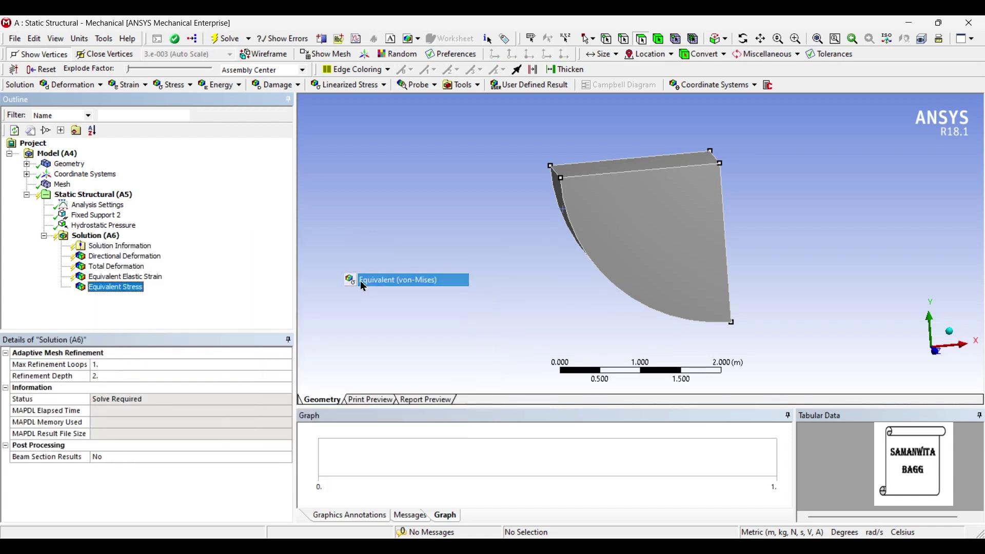
Step: Insert a Force Reaction probe under Solution, scoped to the Fixed Support 2 boundary condition
right_click(106, 238)
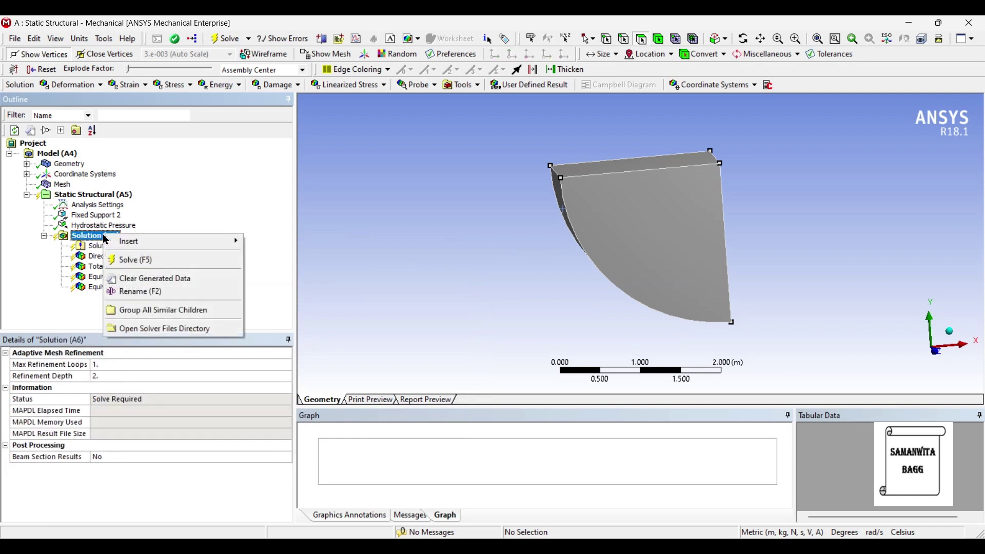
mouse_move(154, 242)
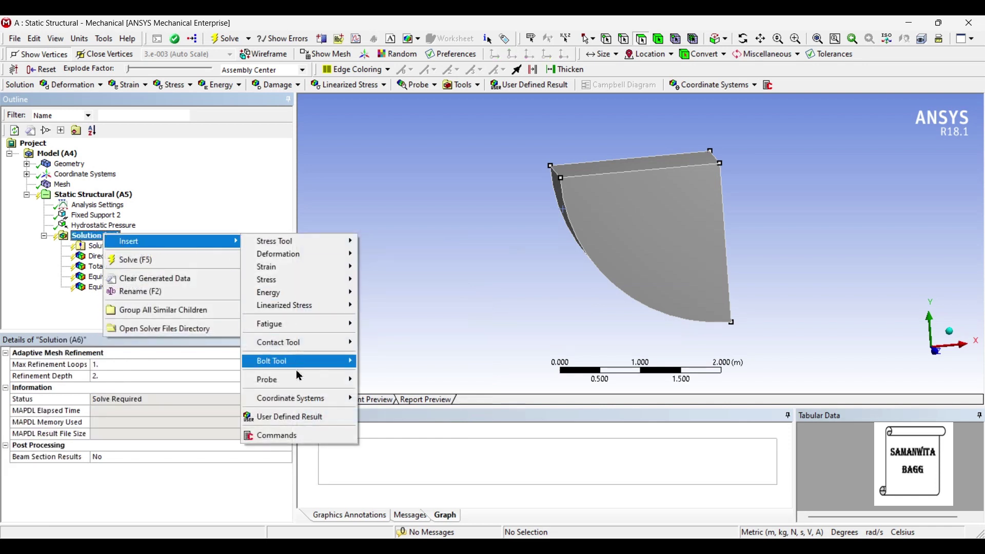
mouse_move(300, 380)
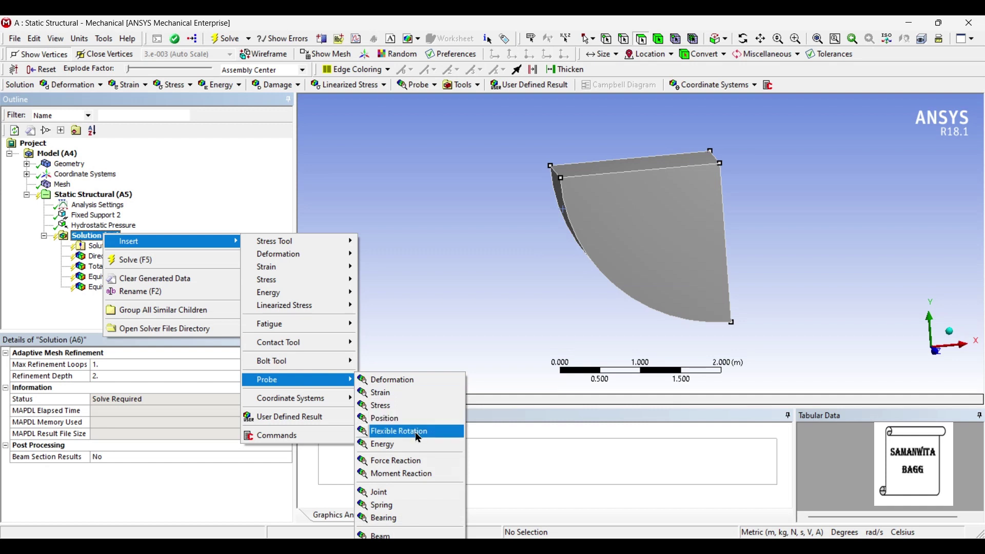
click(428, 461)
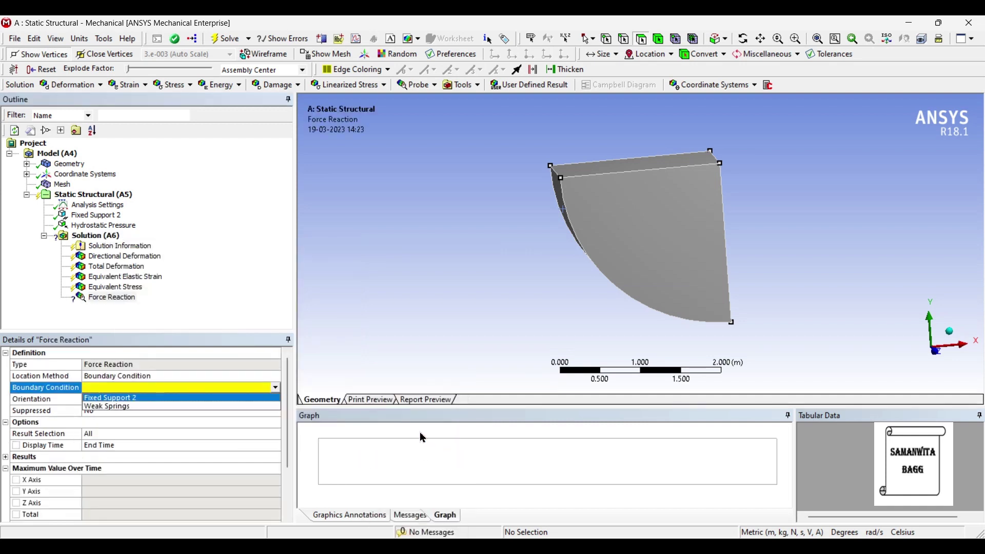
click(169, 388)
click(169, 395)
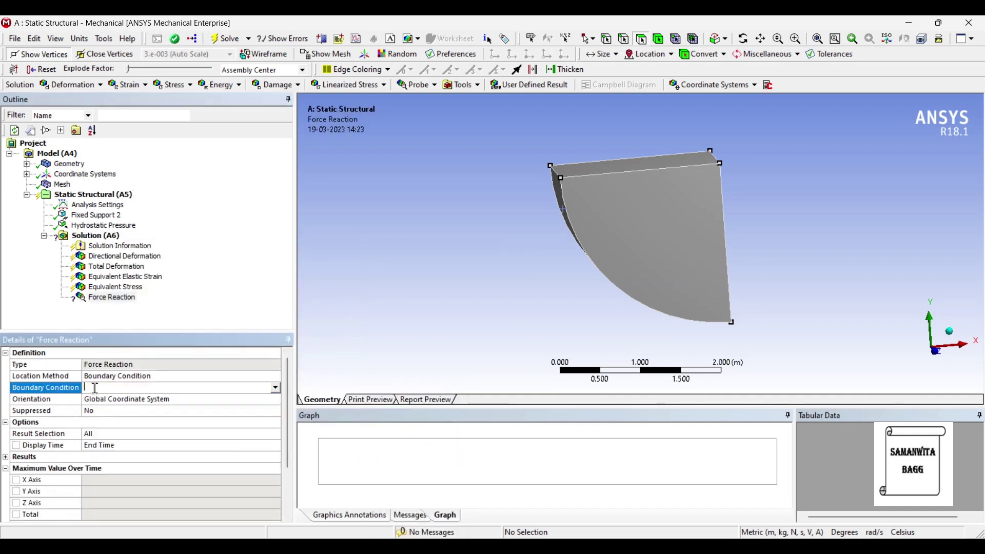
click(271, 389)
click(188, 400)
click(123, 237)
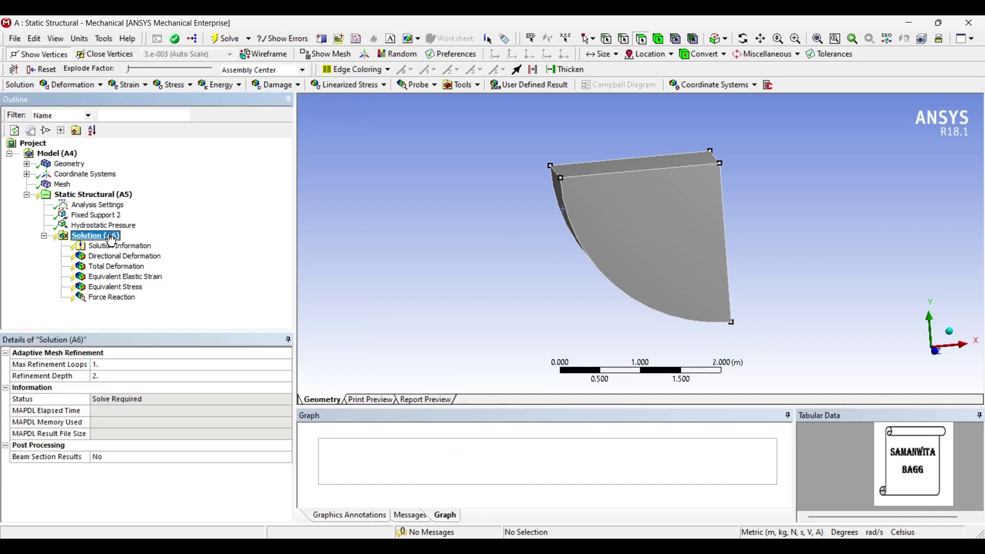
Step: Solve the model and show Directional Deformation (X), ranging −4.5345e-8 m to 1.3664e-7 m
click(231, 40)
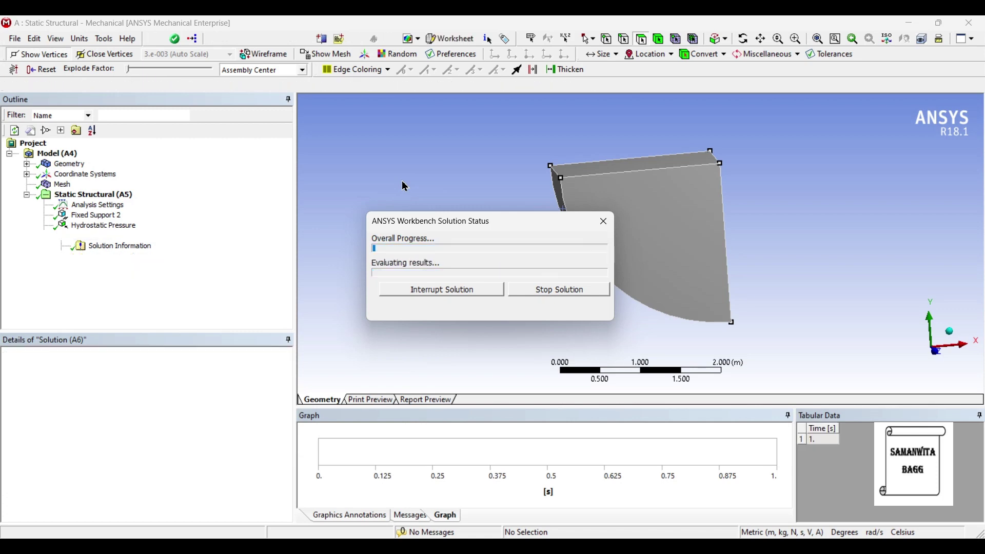
click(120, 256)
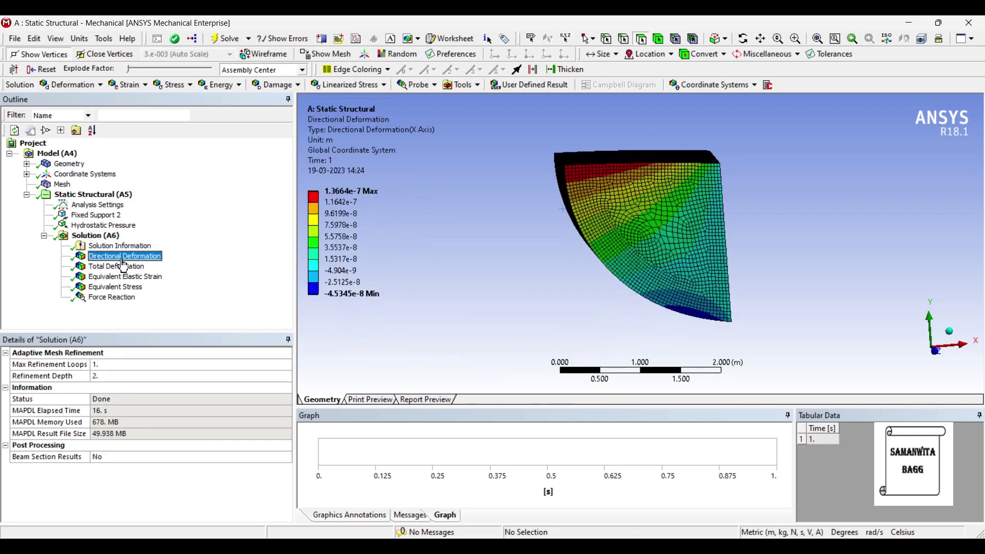
Step: Turn the gate to a near-front view and animate the directional and total deformation results
drag(640, 248, 619, 236)
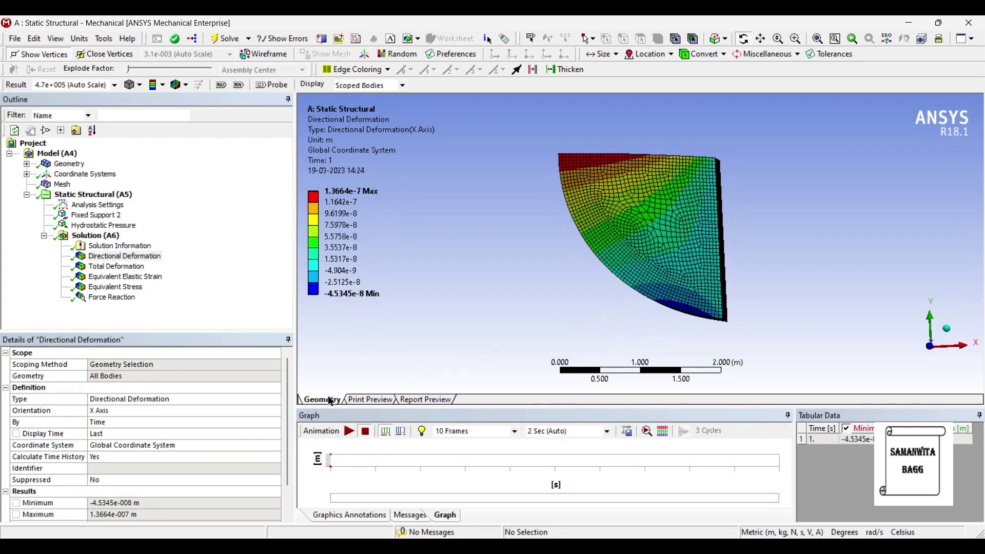
scroll(320, 313, down, 2)
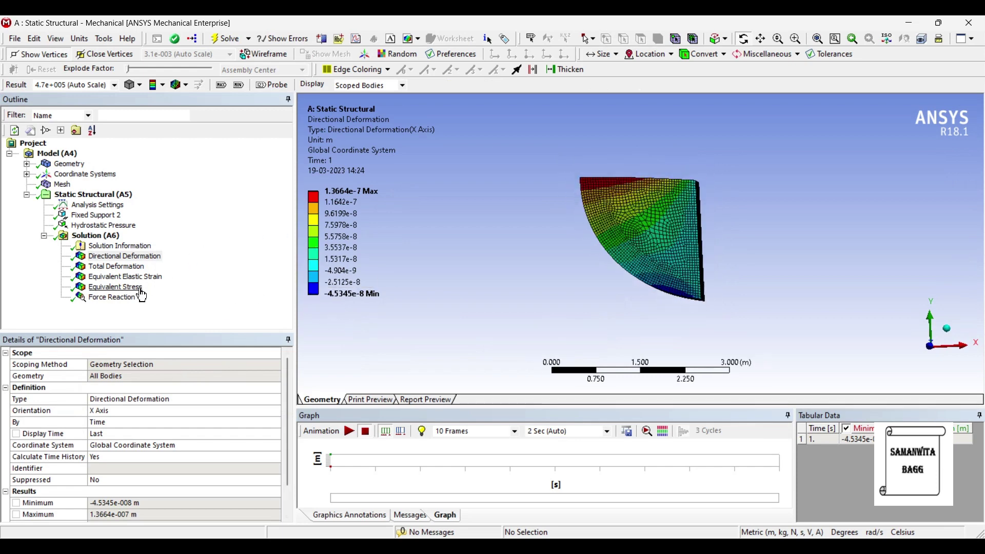
click(349, 433)
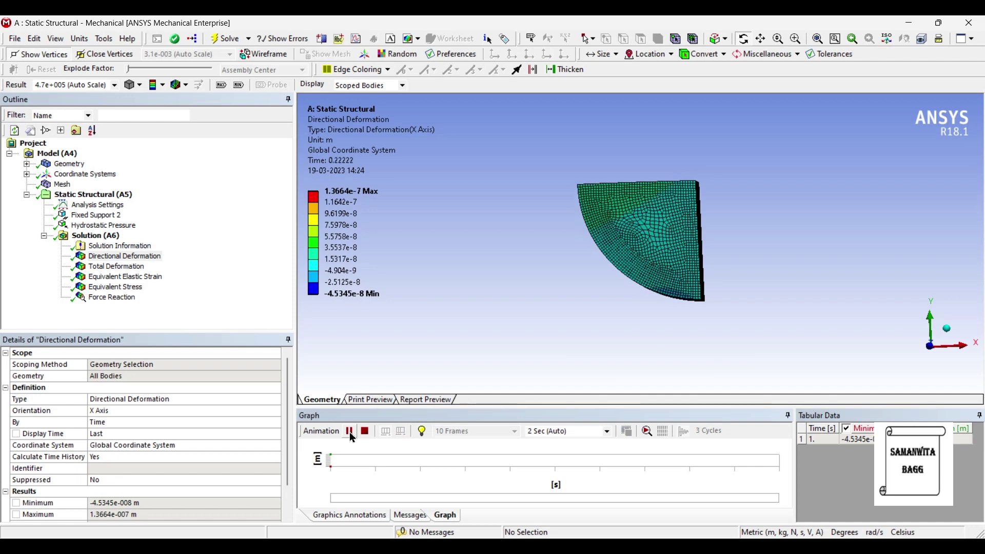
click(350, 432)
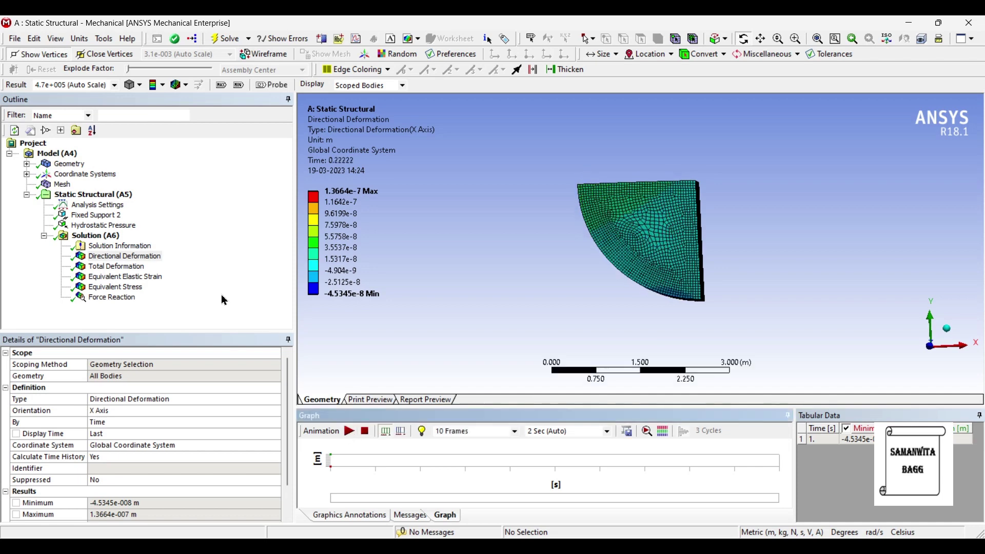
click(132, 268)
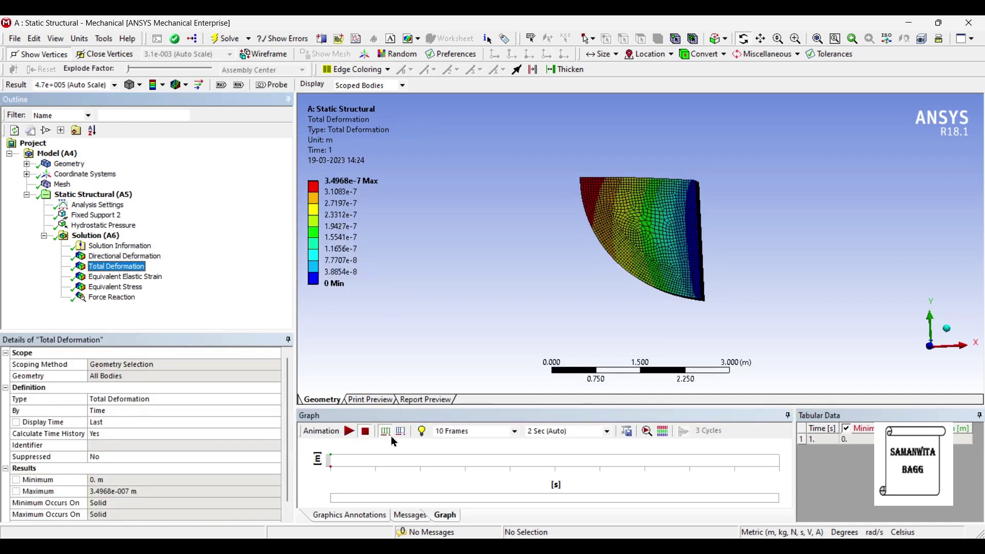
click(350, 434)
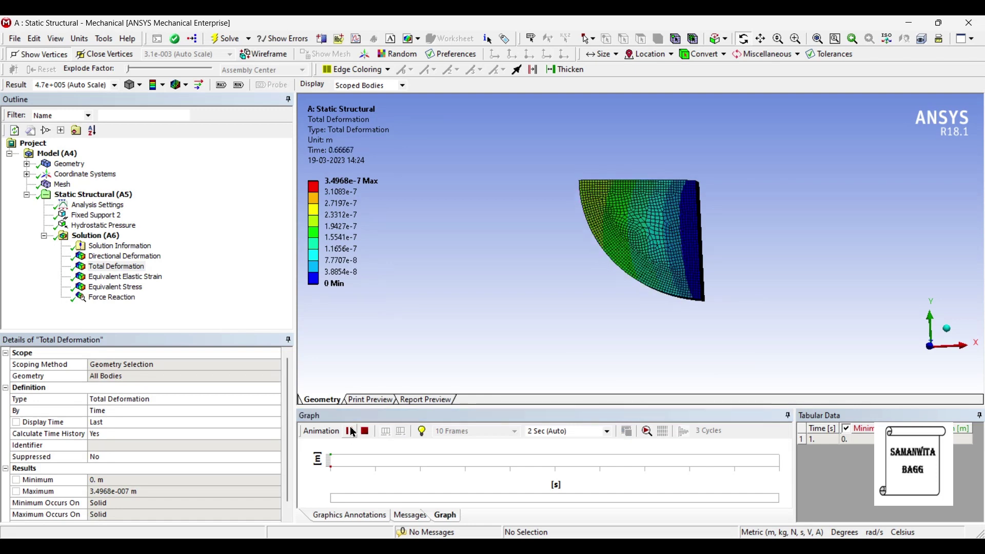
click(352, 432)
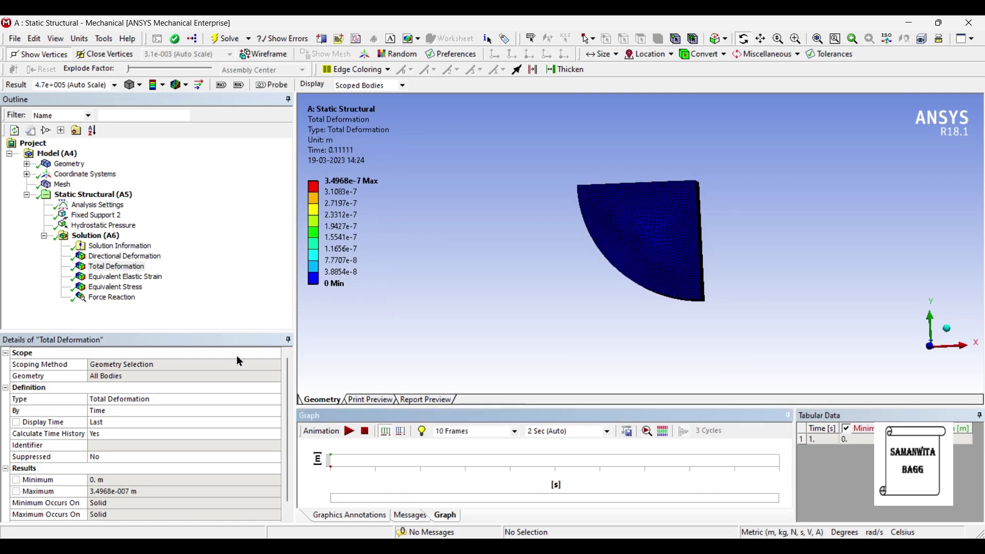
Step: Animate the equivalent elastic strain, then display the von-Mises stress contour (42.707 Pa to 1.291e5 Pa)
click(137, 277)
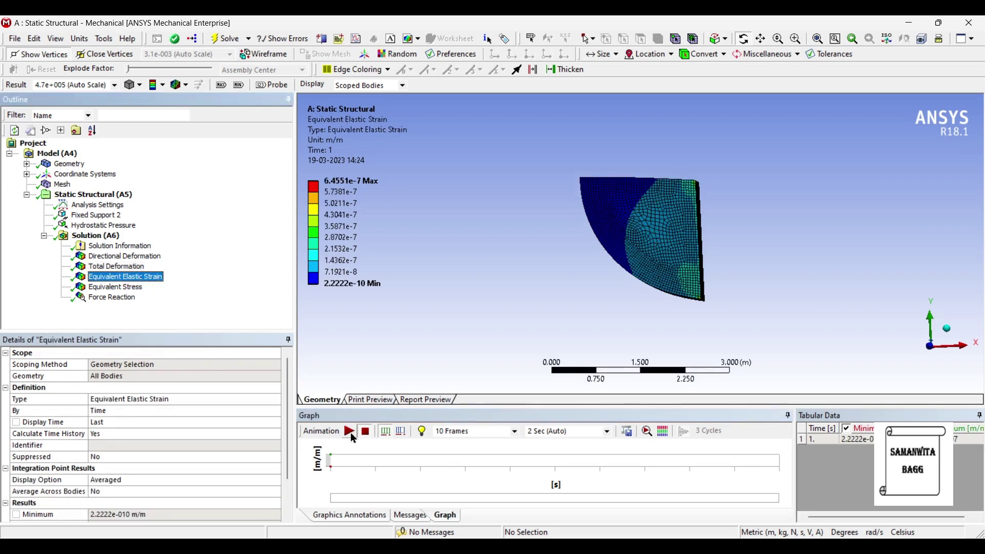
click(351, 433)
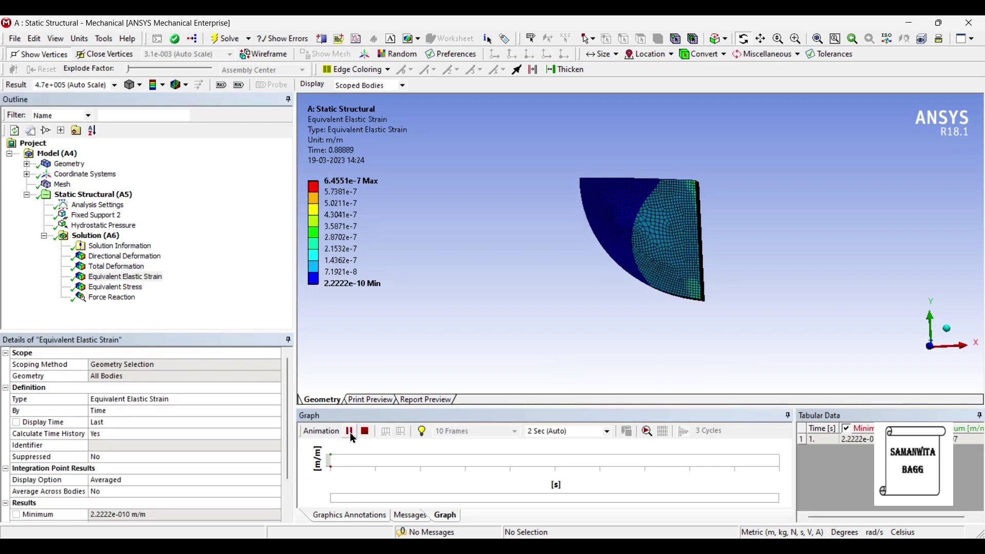
click(350, 432)
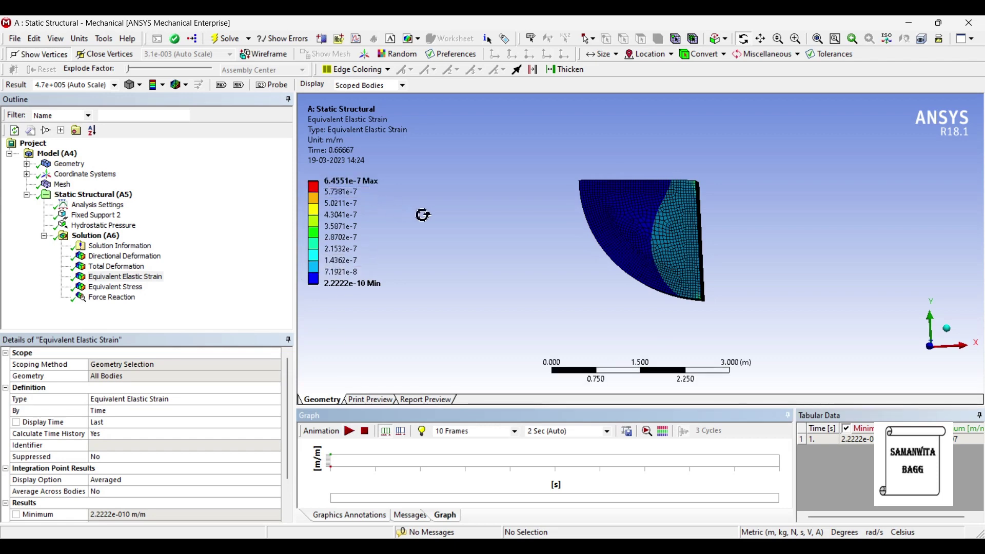
click(121, 287)
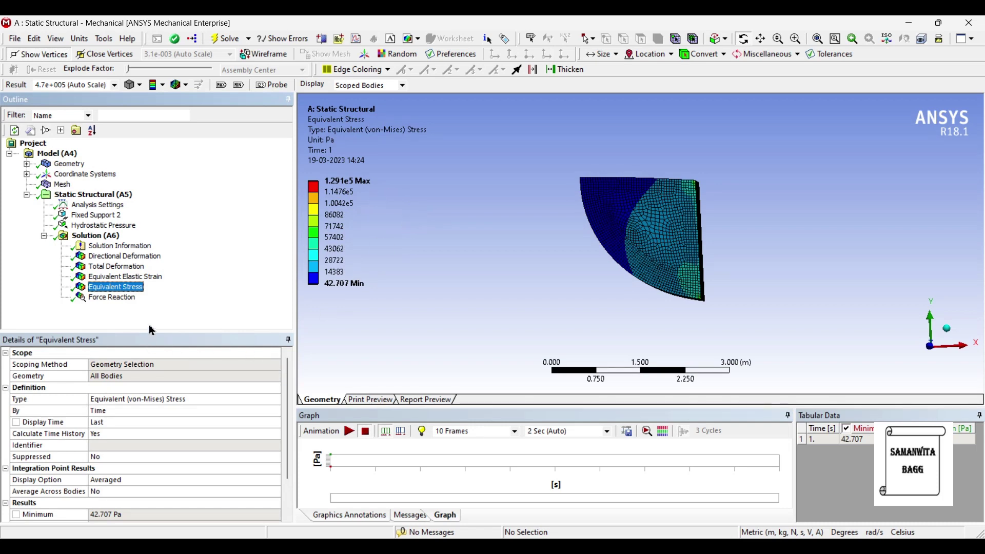
Step: Show Force Reaction values (X −19815 N, Y −31014 N, total 36804 N) against the PDF's Fx = 19620 N
click(114, 298)
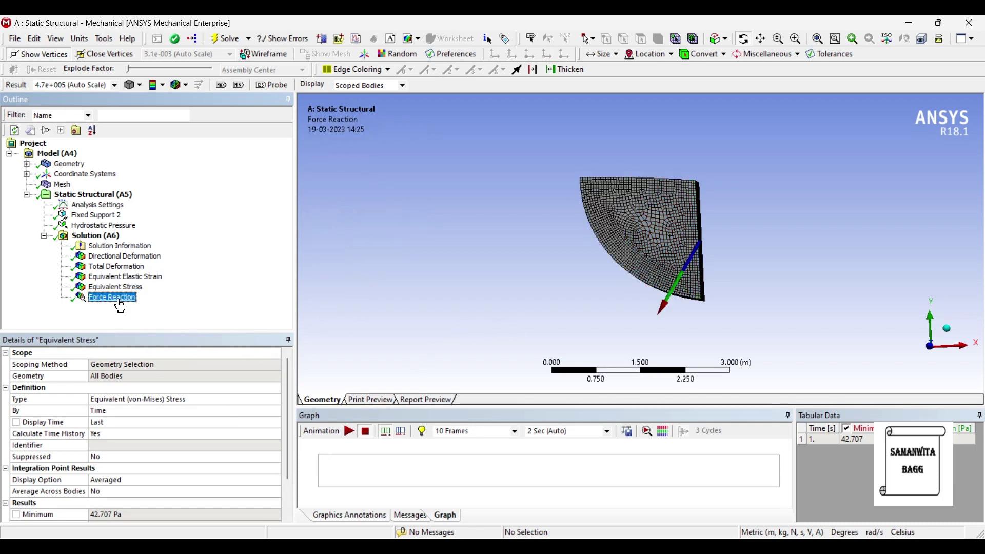
scroll(218, 417, down, 2)
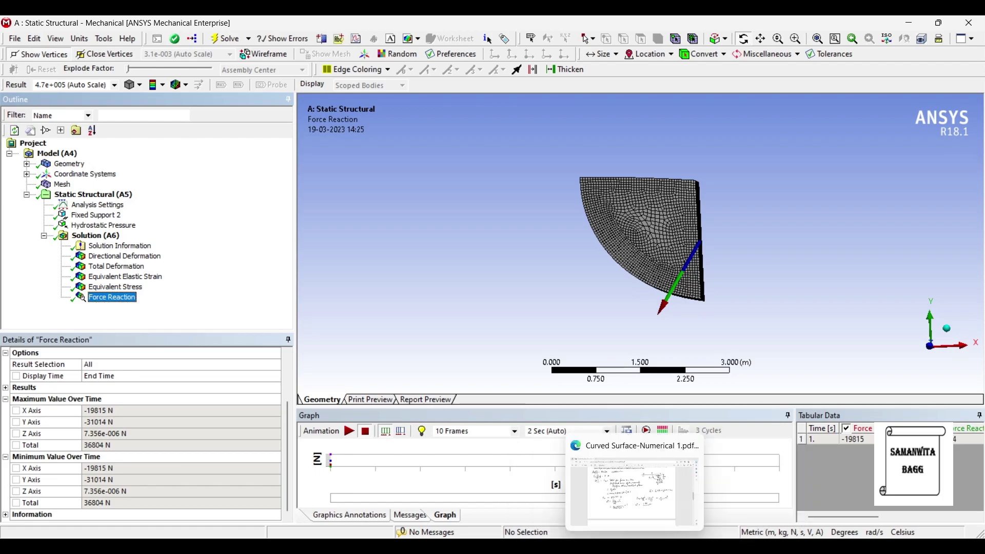
click(662, 514)
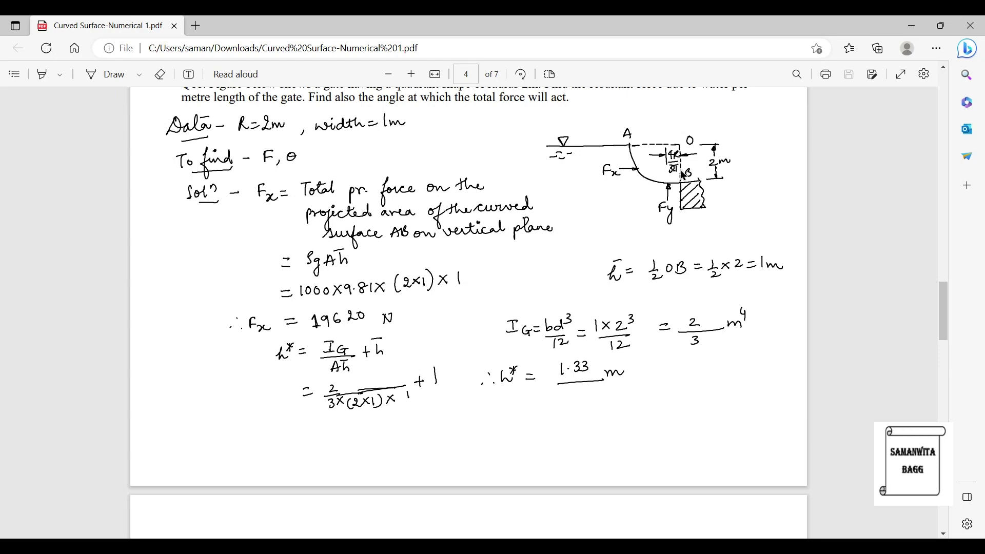
click(698, 503)
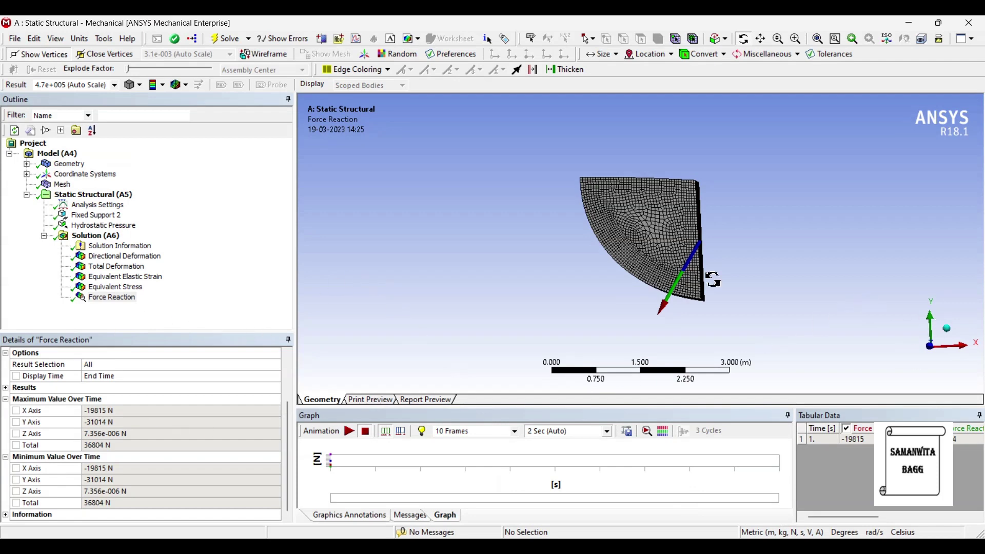
Step: Rotate the gate slightly to hide its curved side, then return to the hand-worked PDF
drag(666, 237, 679, 239)
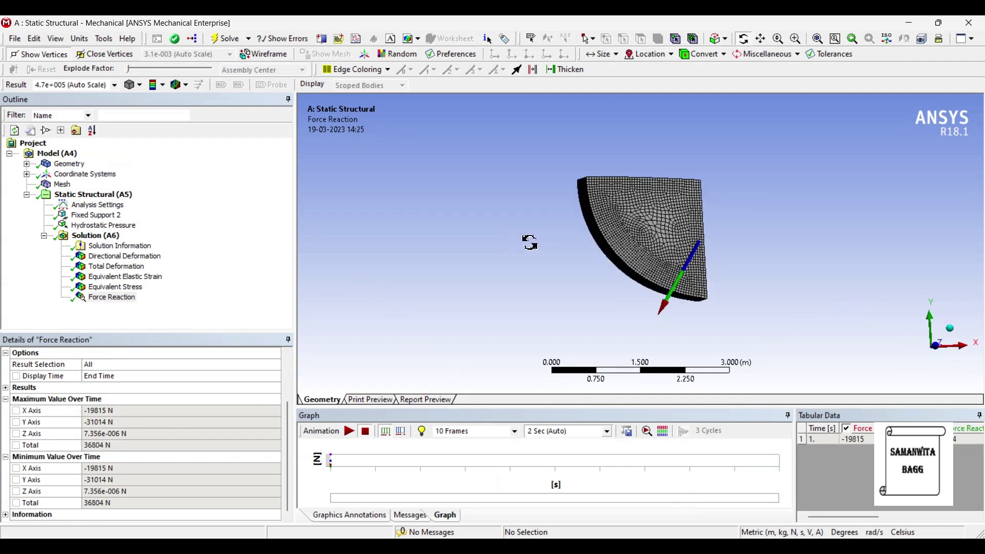
drag(637, 241, 629, 243)
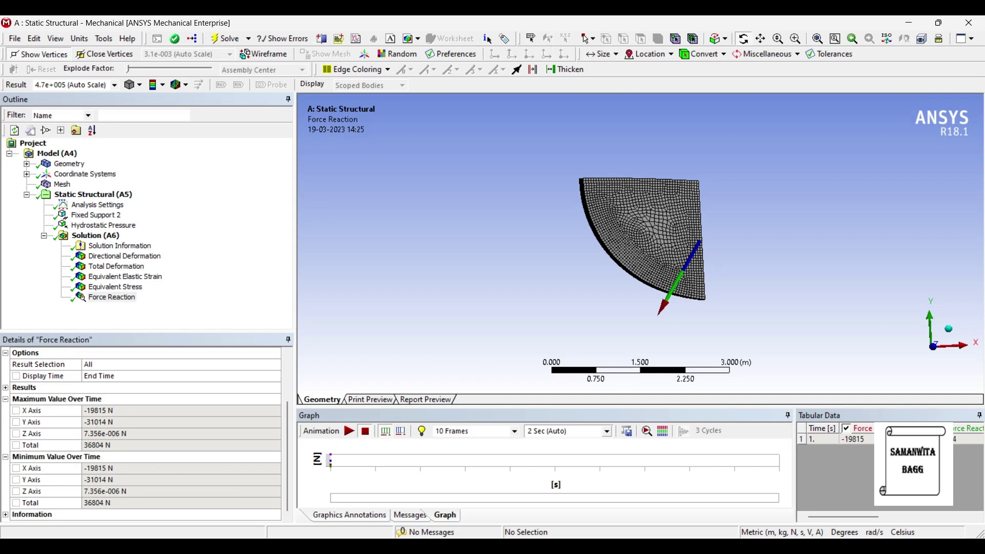
key(alt+Tab)
Step: Compare the PDF's Fy = 30819.02 N and F = 36534.4 N with Workbench's 36804 N reaction
scroll(459, 369, down, 10)
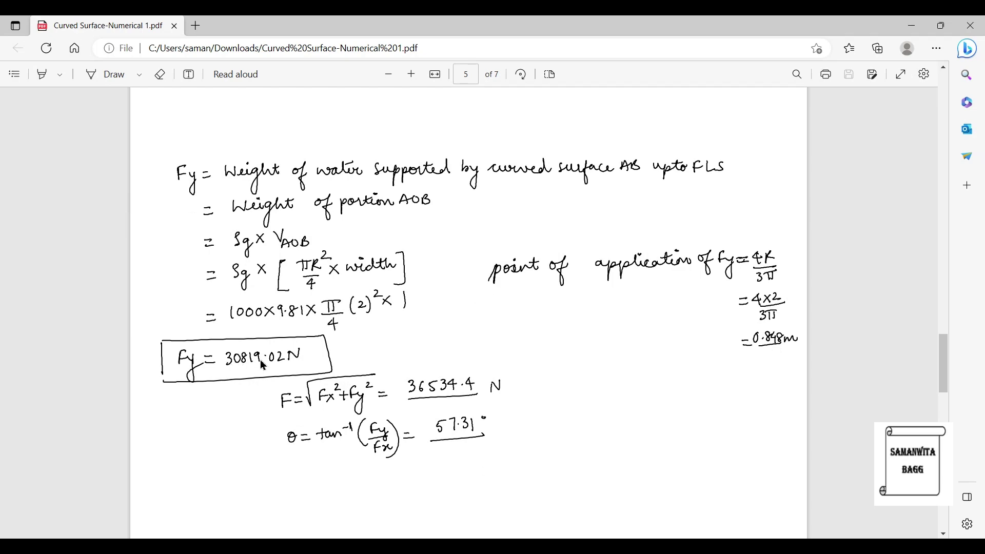
key(alt+Tab)
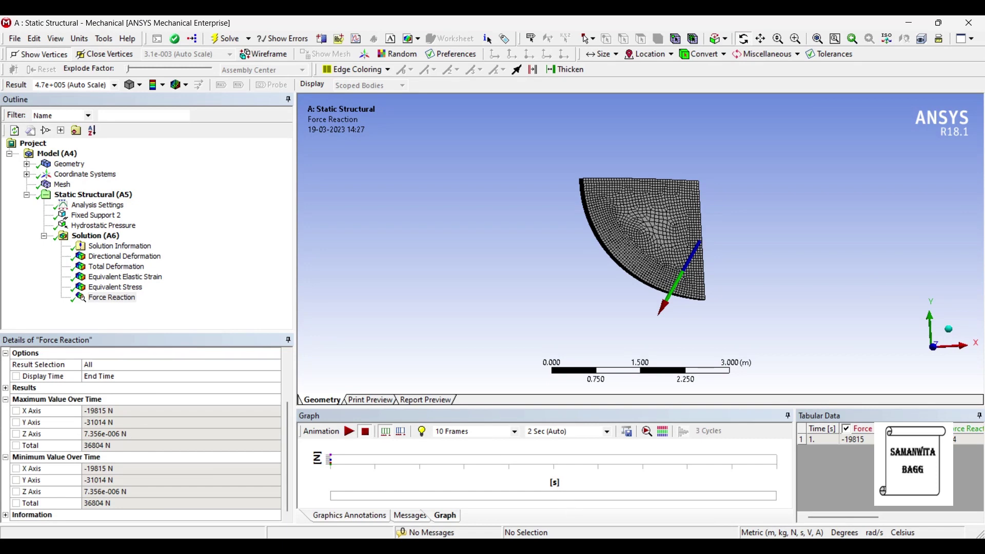
key(alt+Tab)
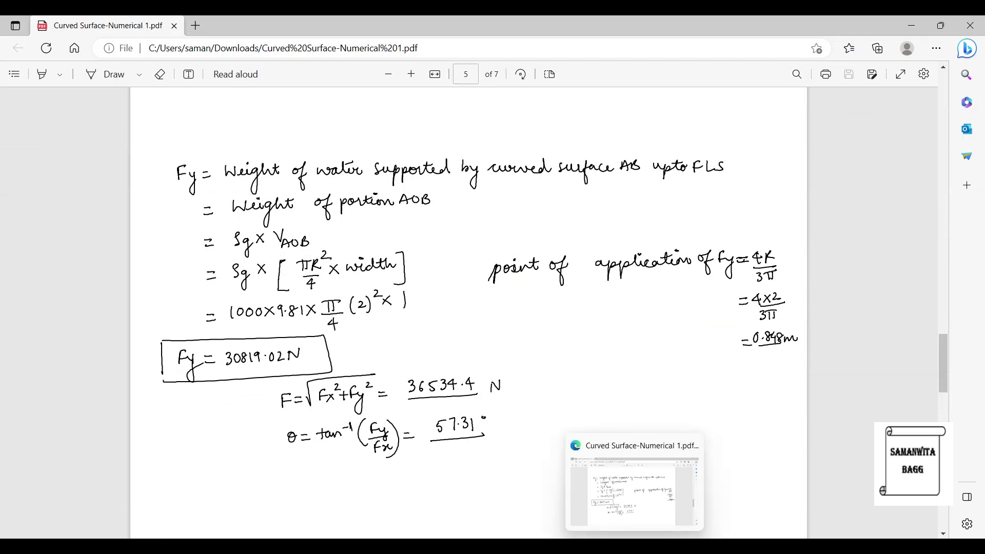
key(alt+Tab)
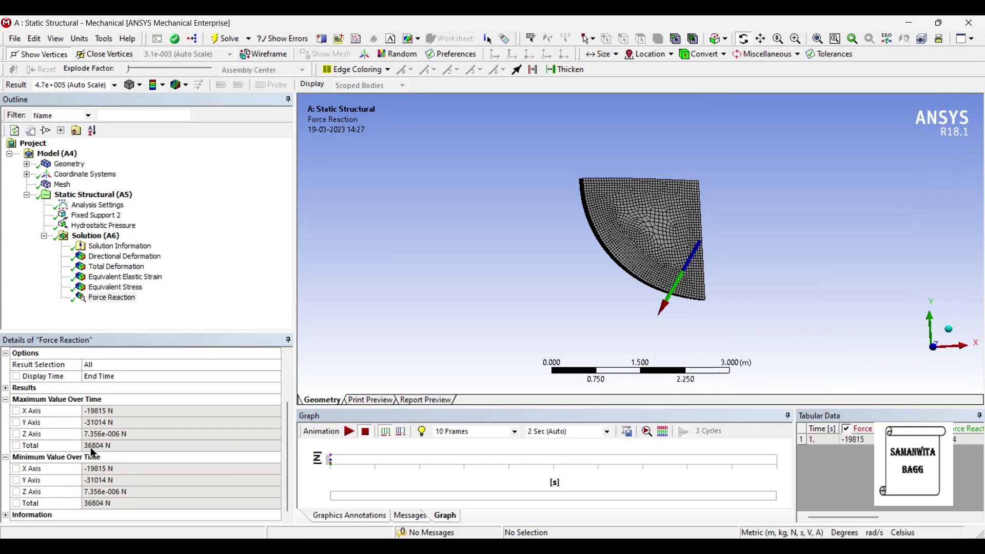